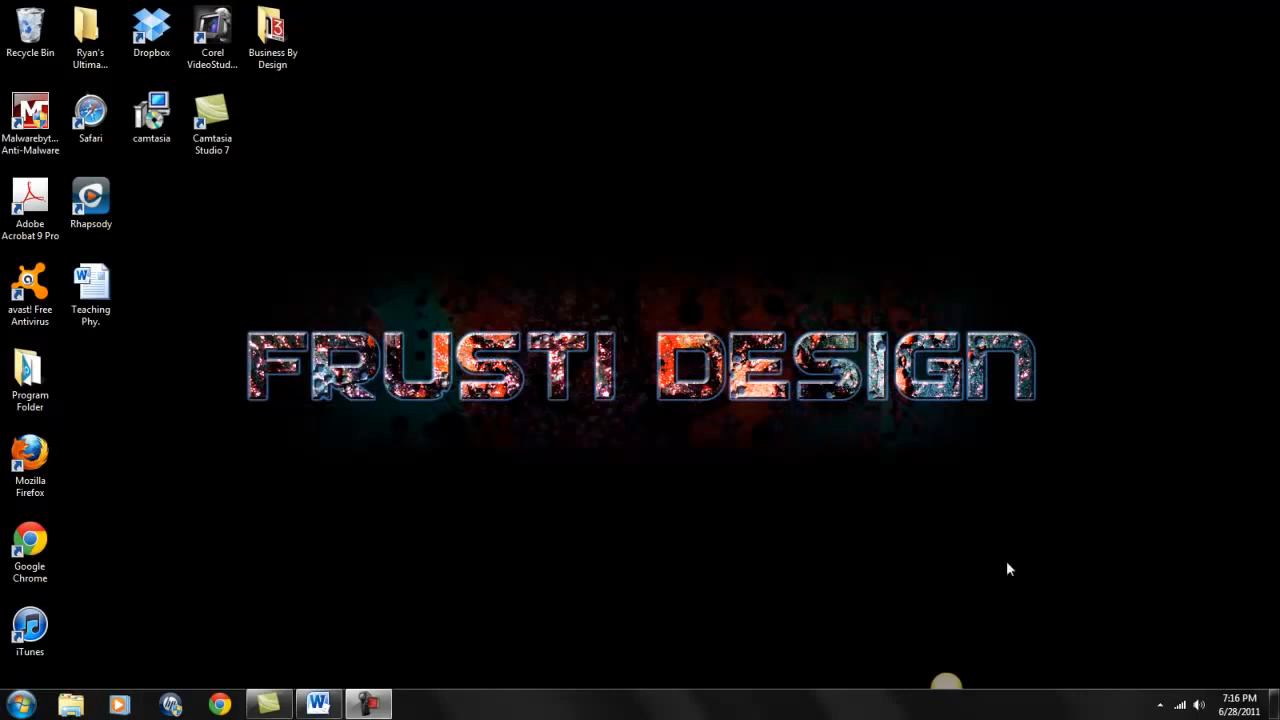
Launch Word Starter 2010 from the Microsoft Office Starter folder under All Programs.
left_click(21, 704)
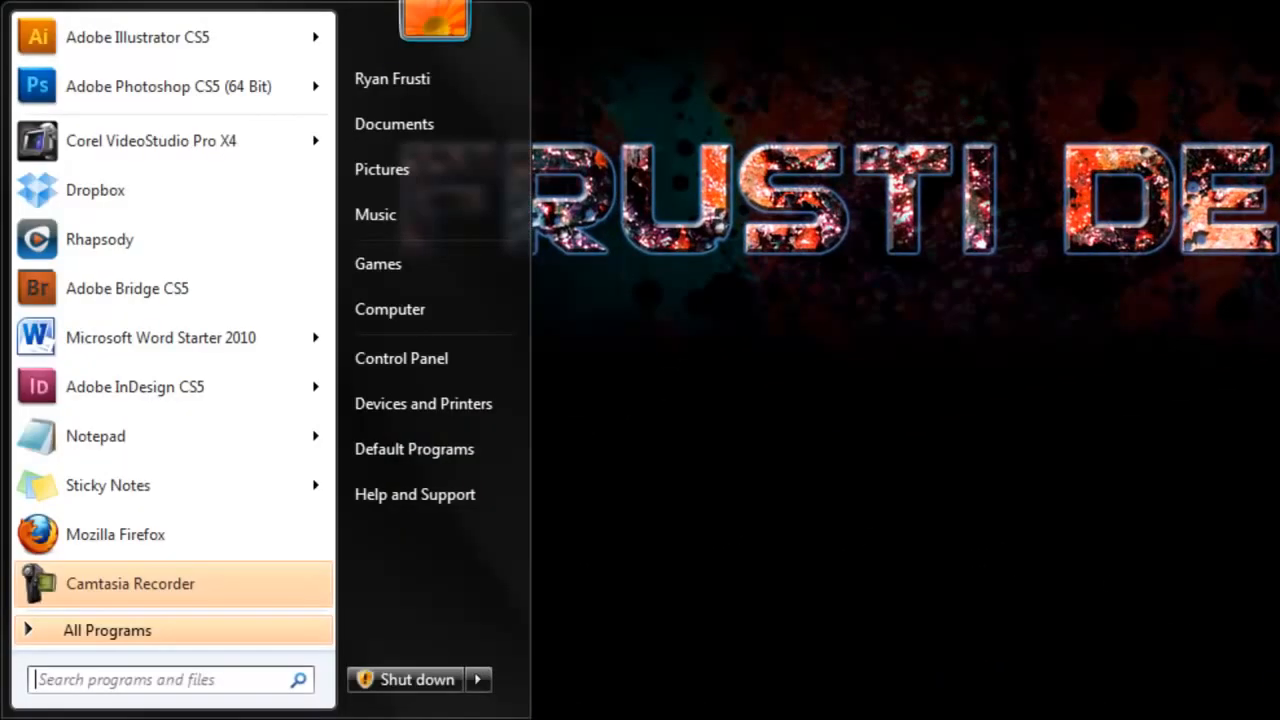
left_click(83, 630)
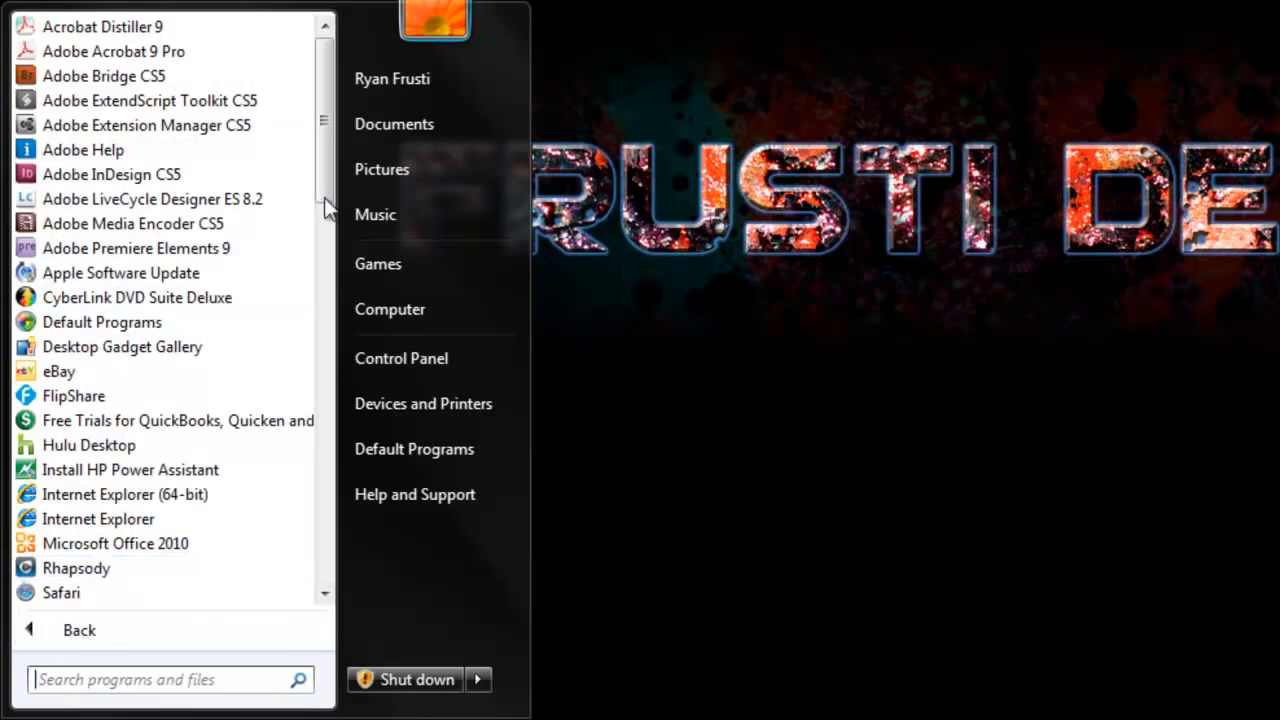
left_click_drag(327, 190, 337, 531)
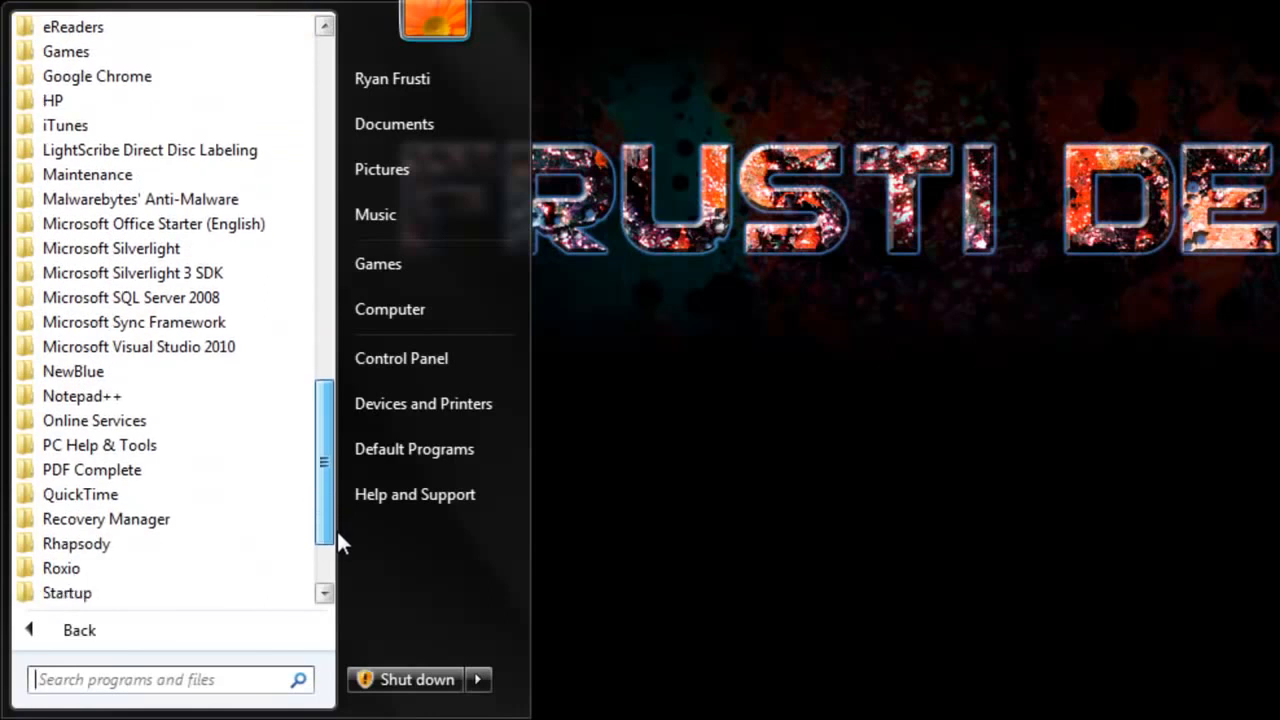
left_click(219, 223)
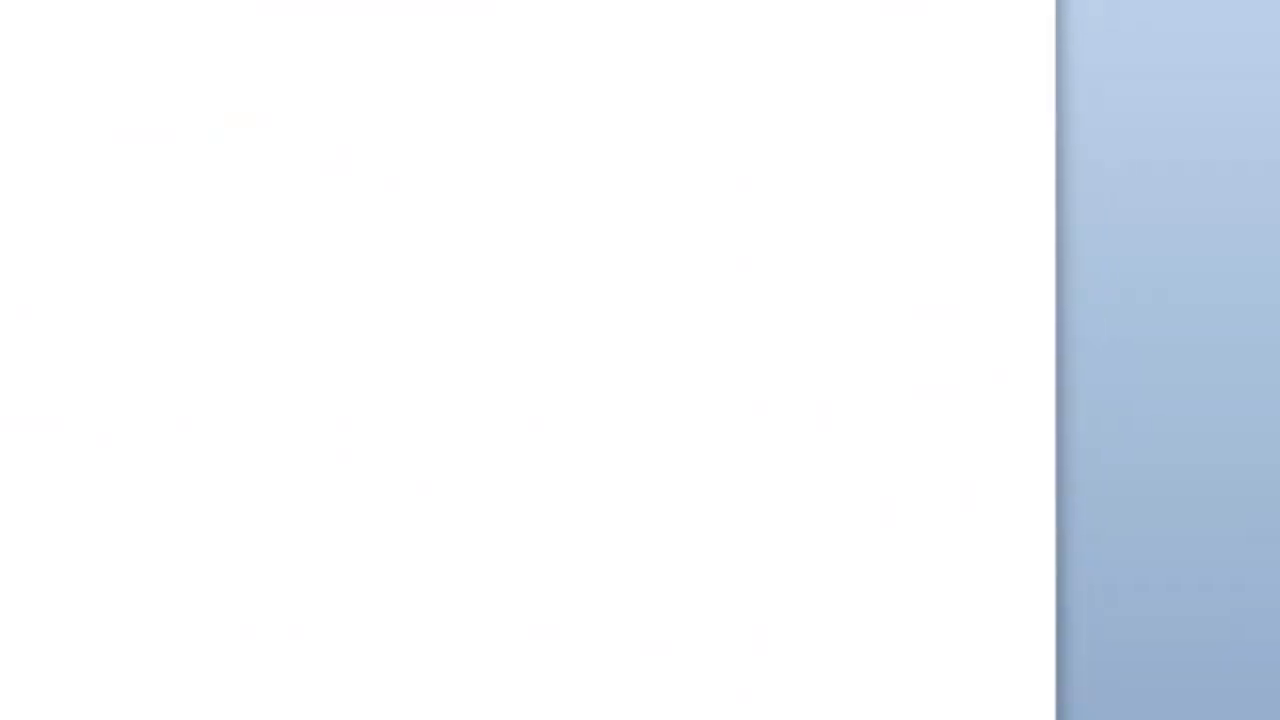
Switch to the Teaching Phy. document window and show its Backstage Info page.
mouse_move(328, 711)
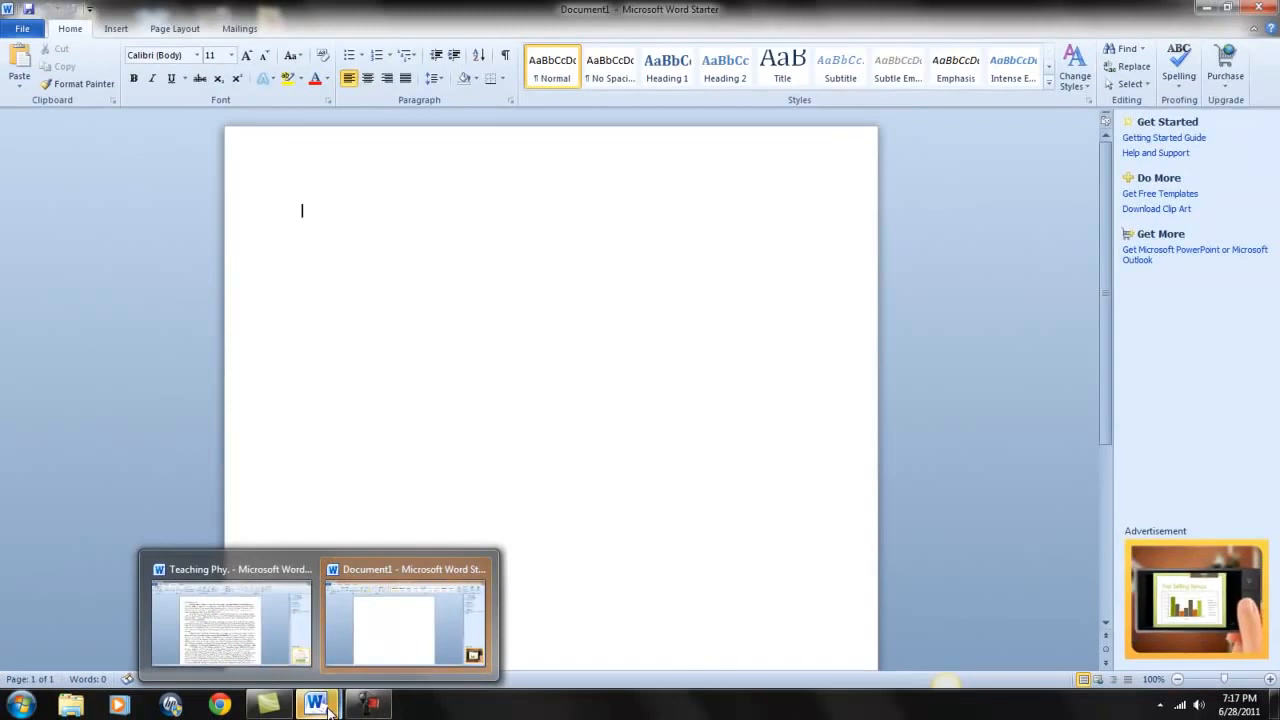
left_click(234, 628)
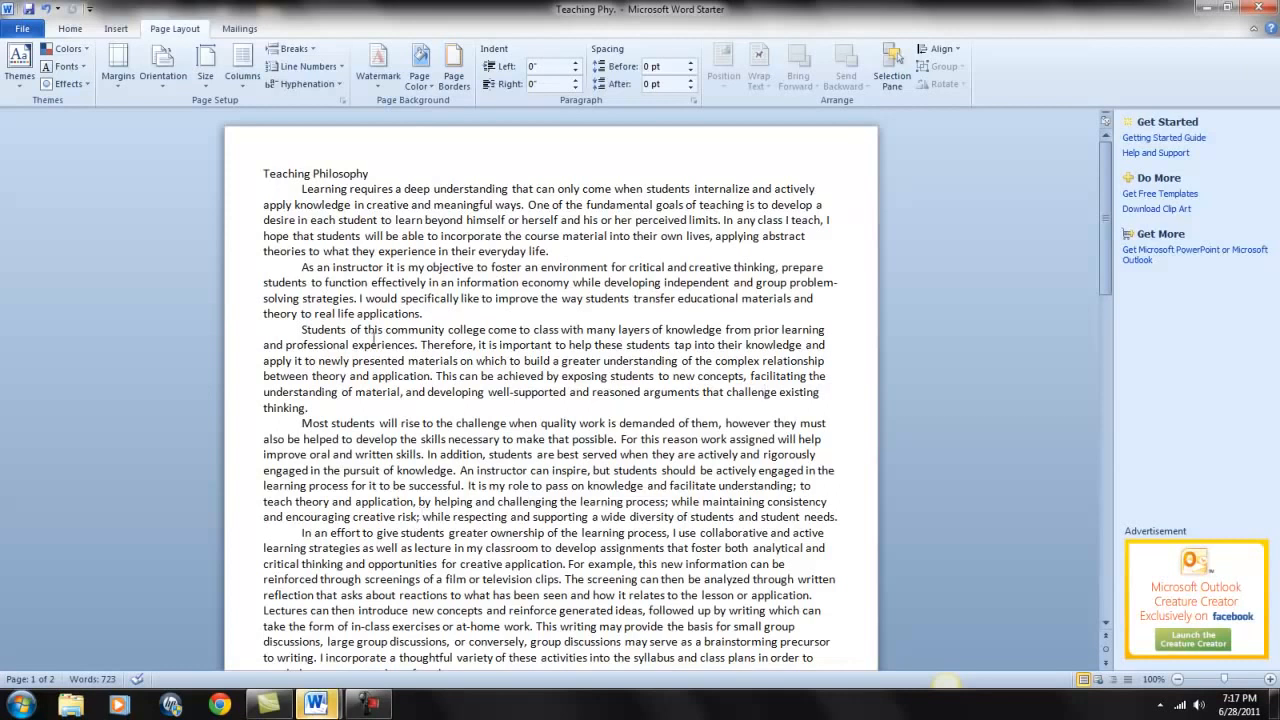
left_click(24, 29)
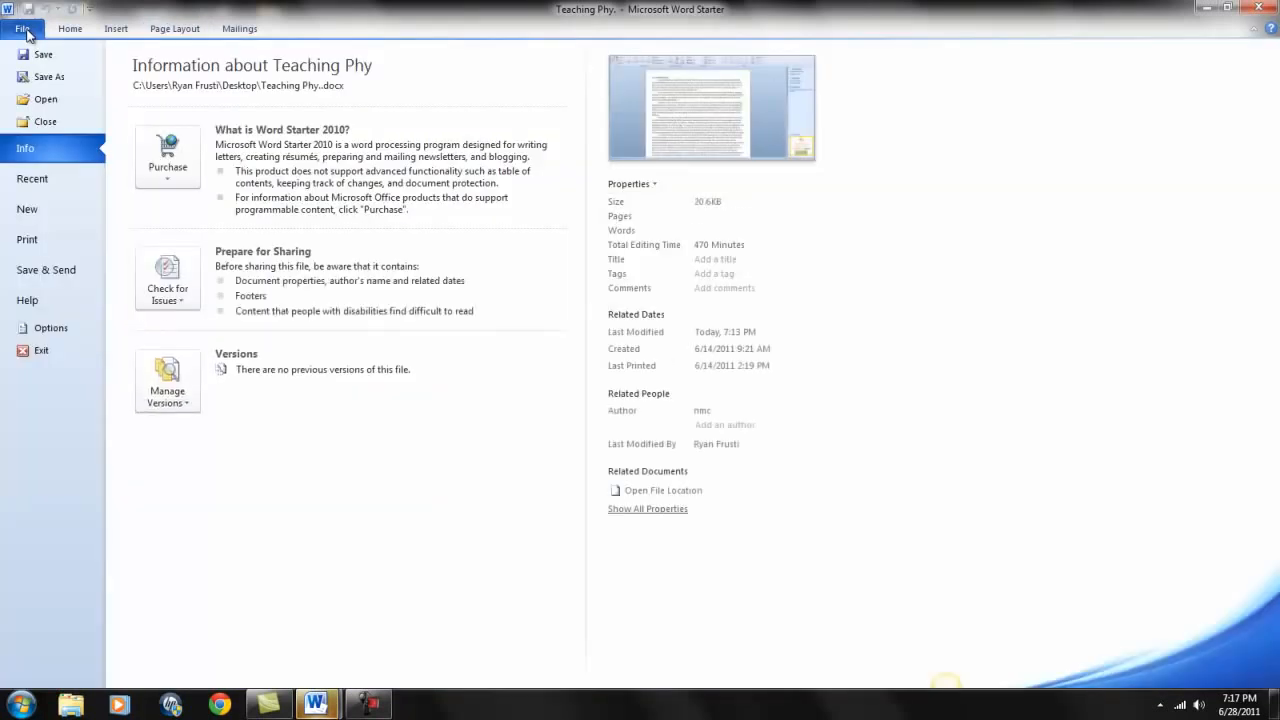
Save the document to the Desktop as 'Teaching Doc 2 6.27.11'.
left_click(44, 80)
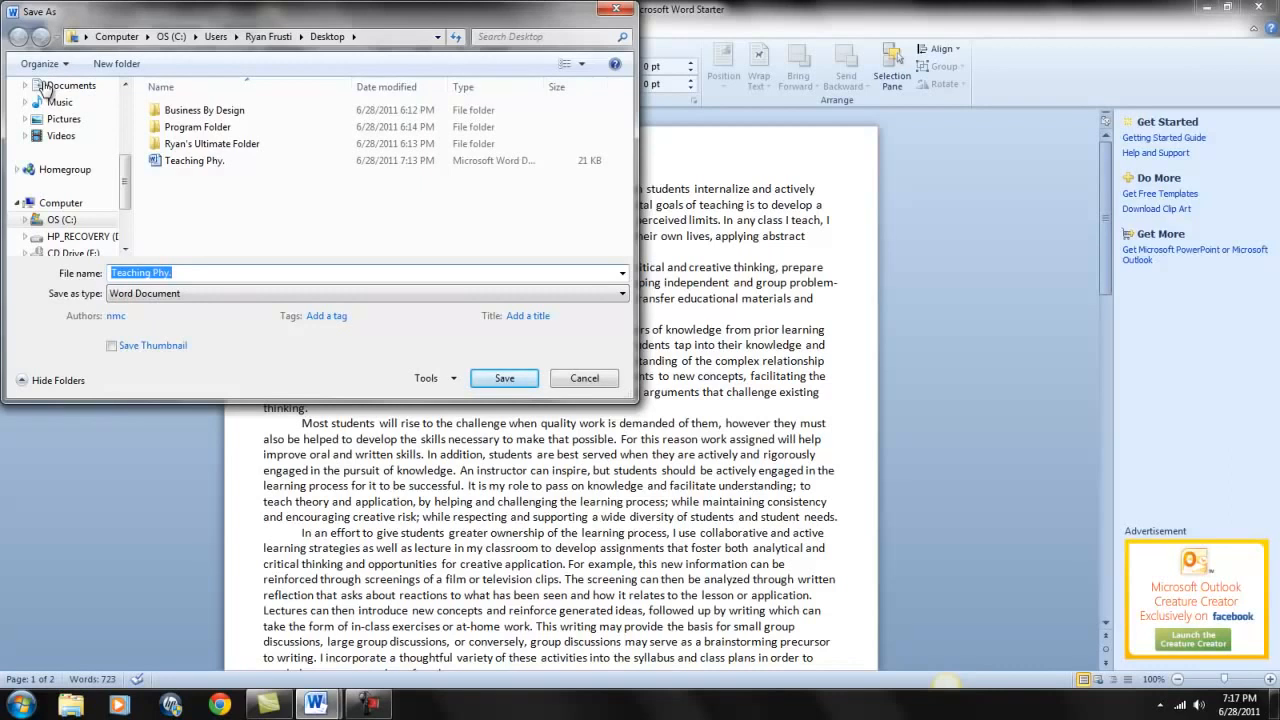
type("Tea")
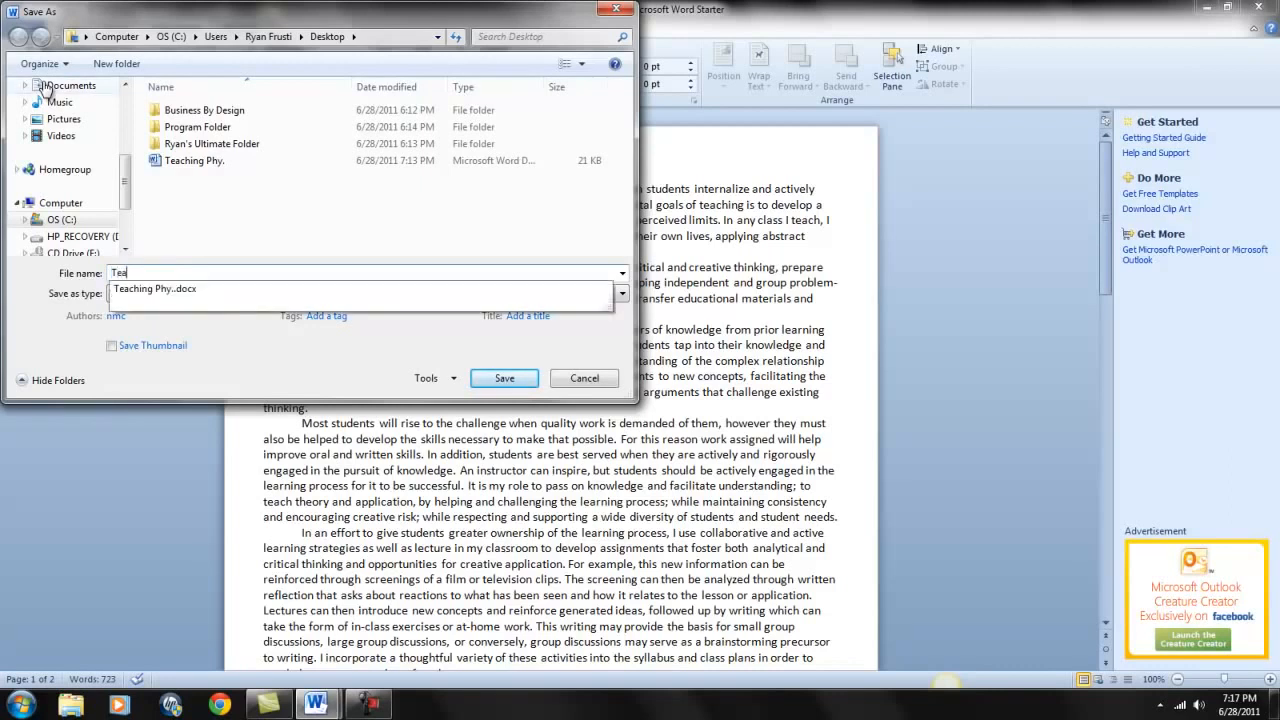
type("ching Doc")
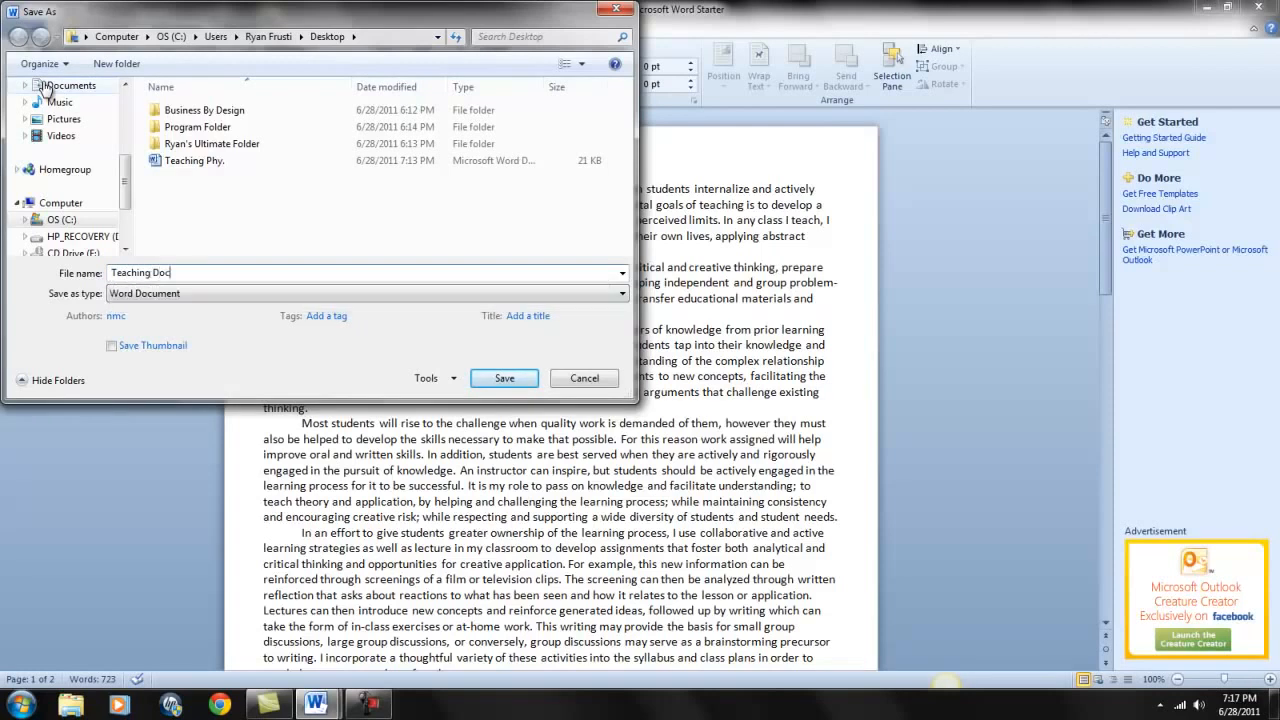
type(" 2 6.27.11")
left_click(520, 377)
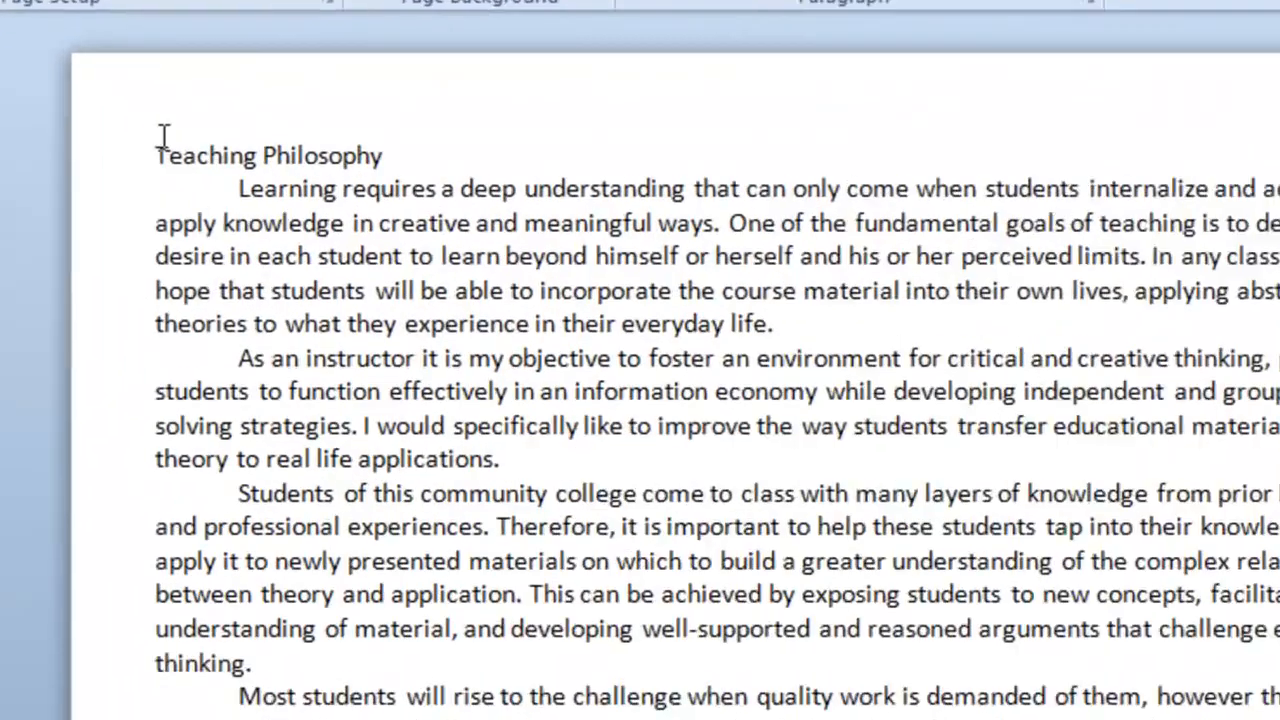
Above the title, add lines with the author's name, June 28, 2011, and 'Class Assignment'.
left_click(266, 168)
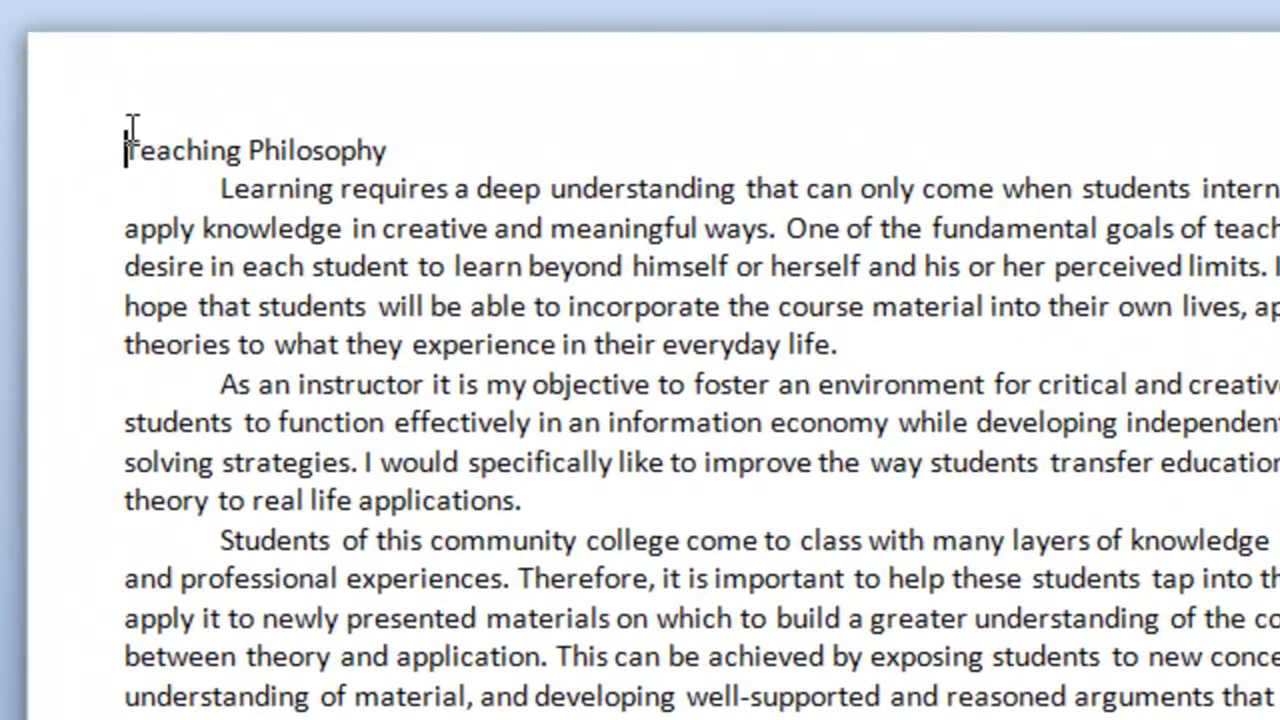
key("Return")
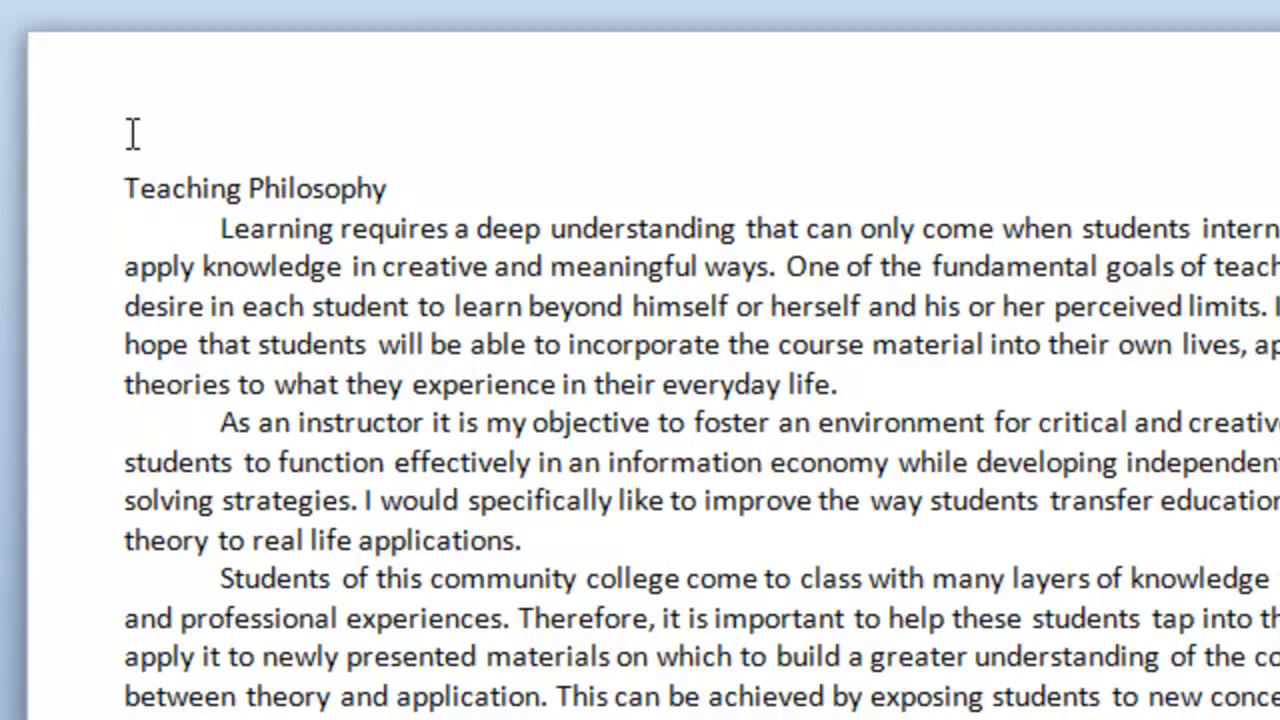
left_click(133, 133)
type("Nicholeen Frusti")
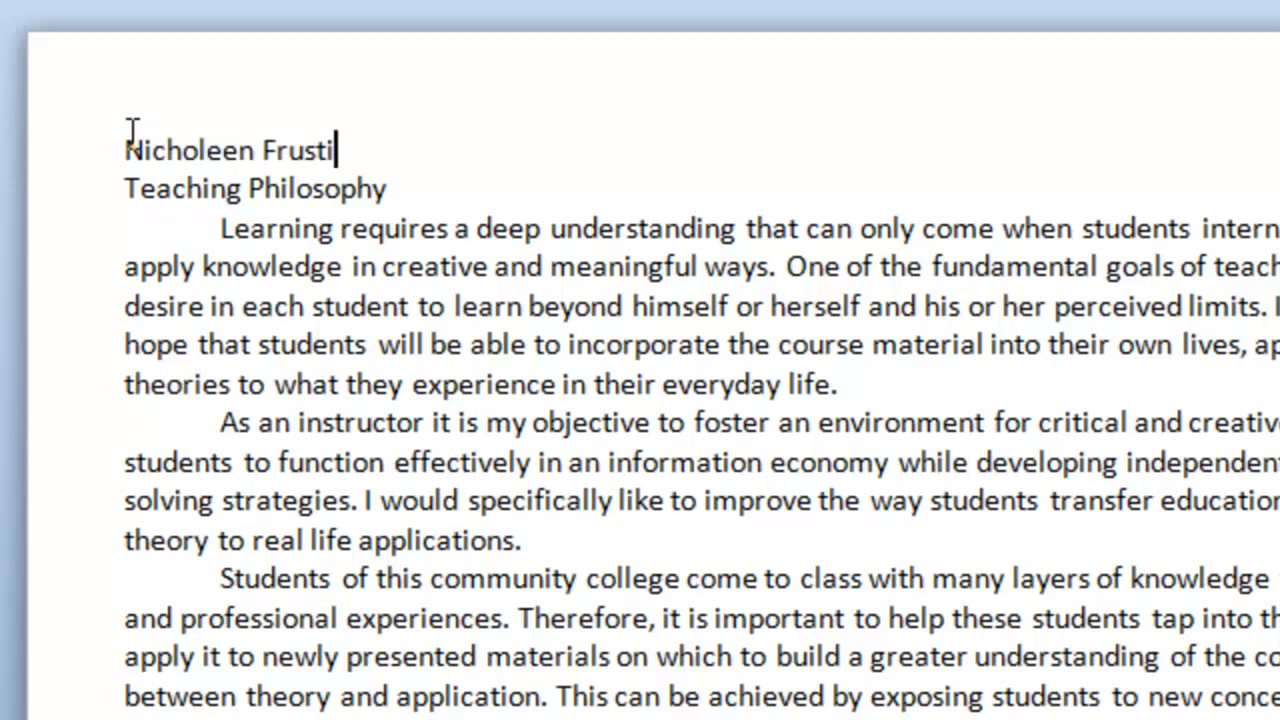
key("Return")
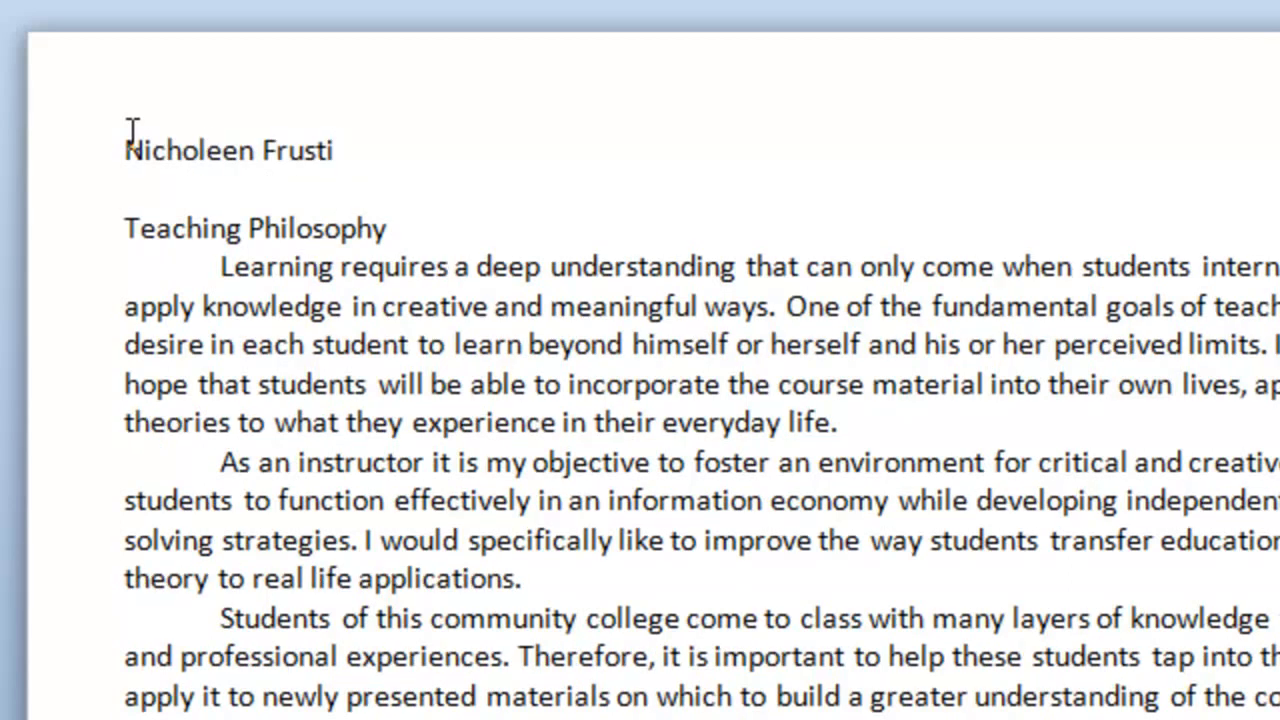
type("June")
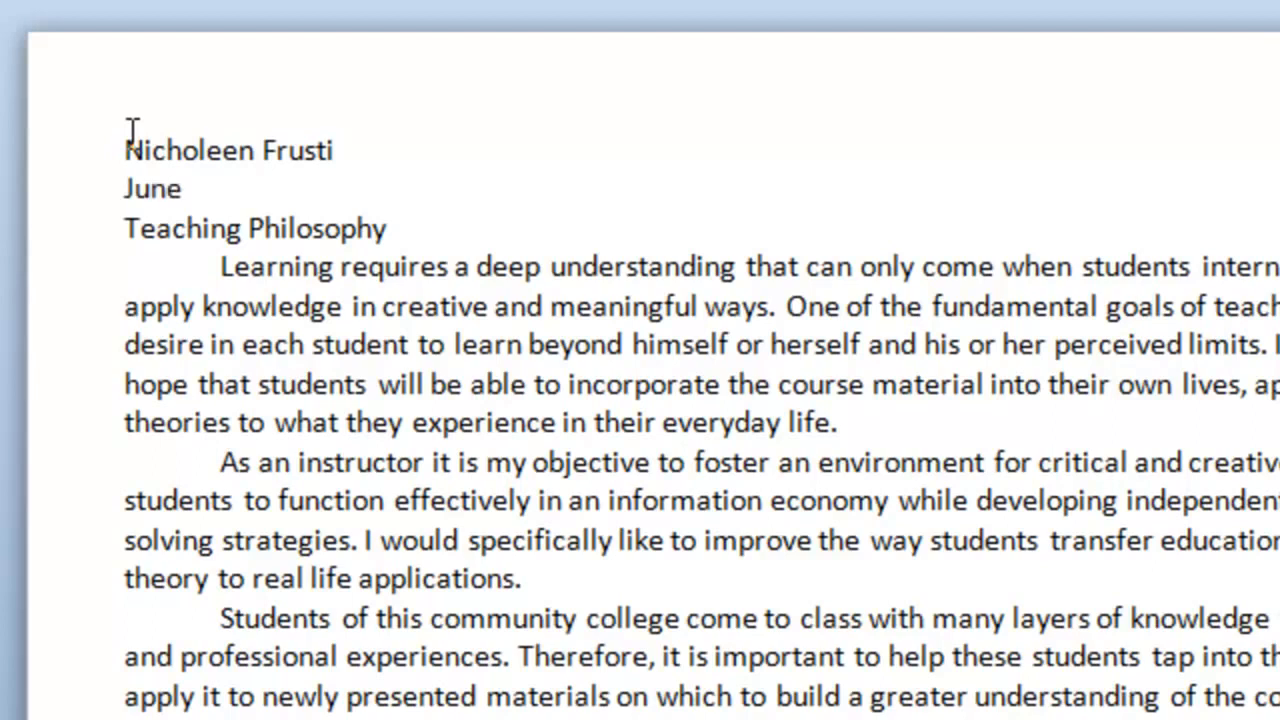
key("Return")
key("Return")
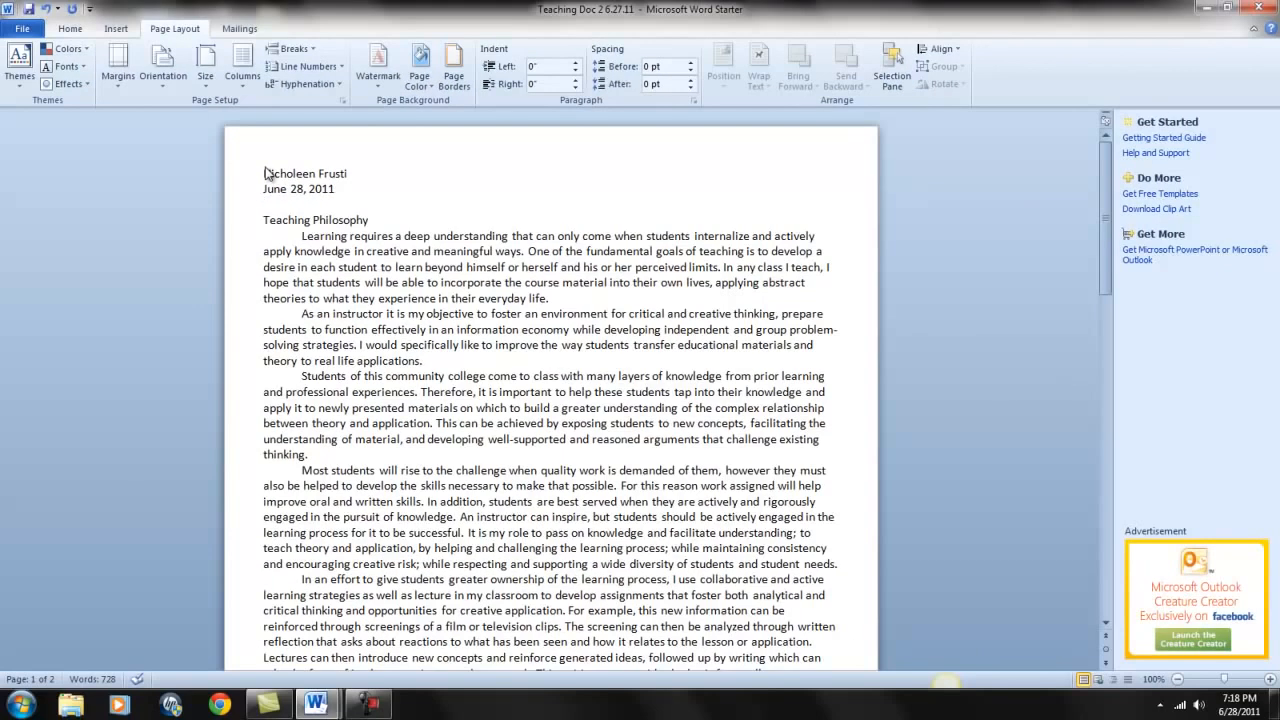
type("Class Assignment")
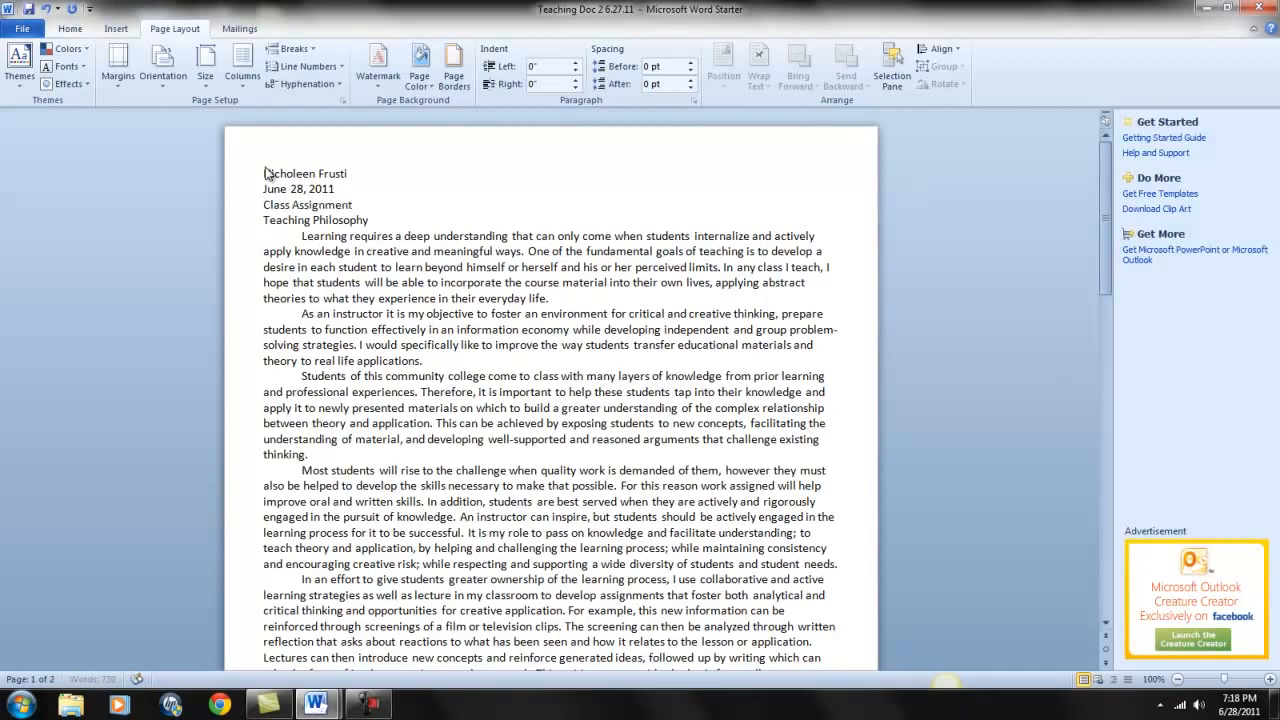
key("Return")
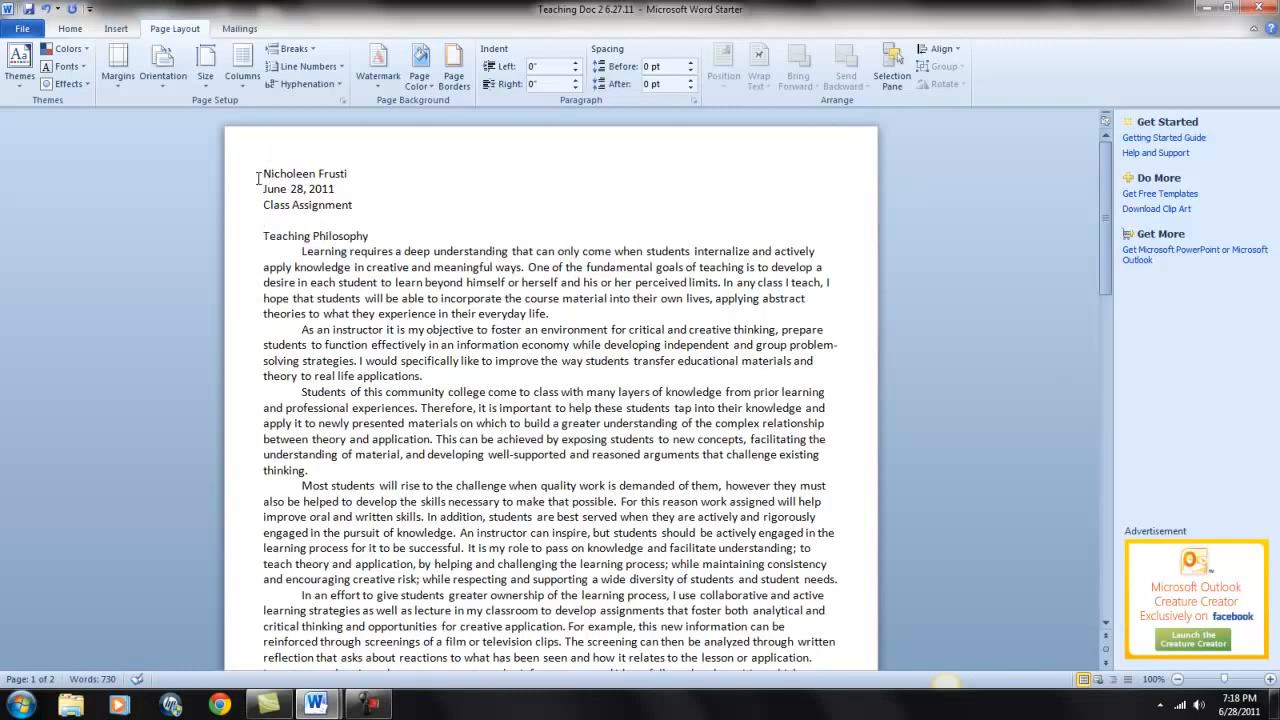
left_click(77, 34)
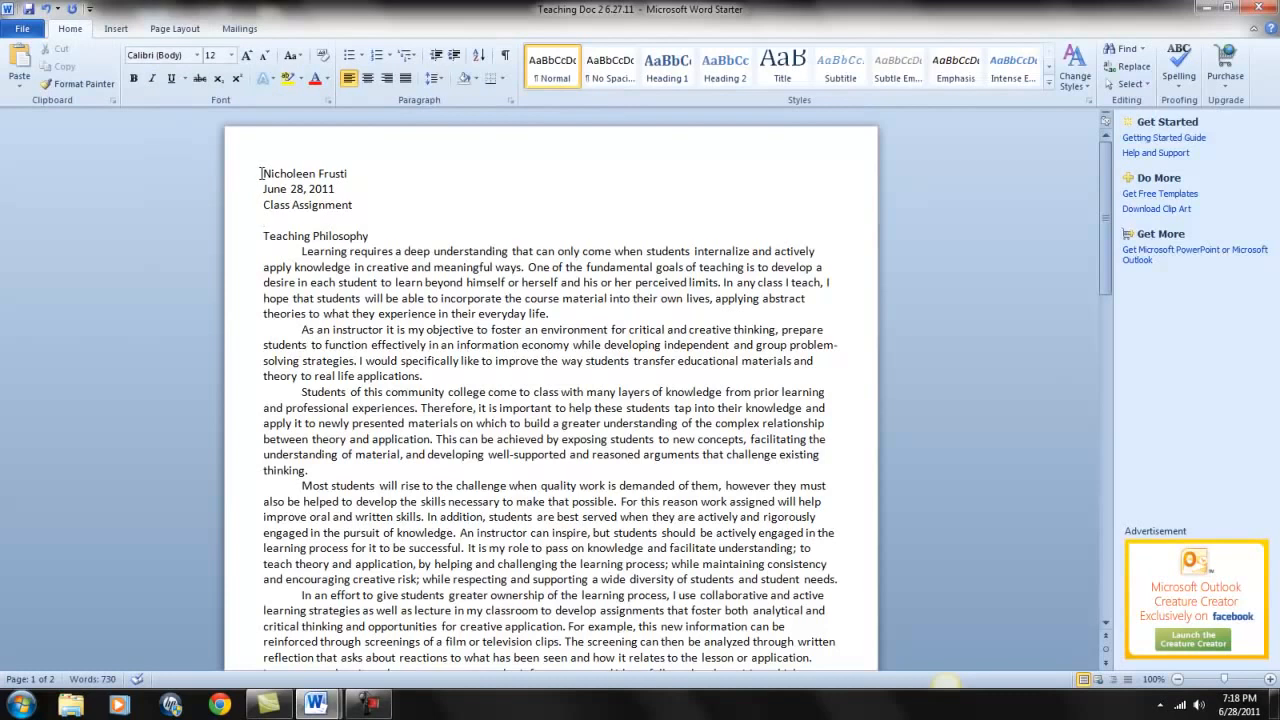
left_click_drag(260, 173, 362, 207)
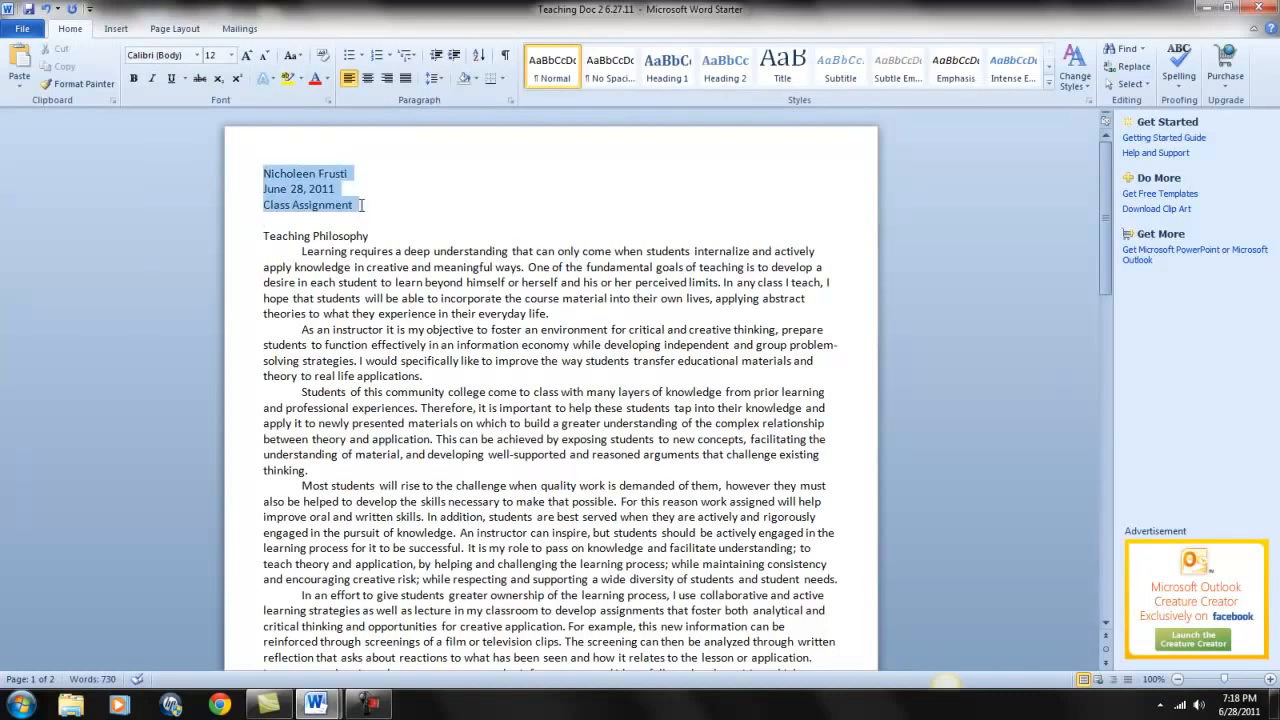
left_click(438, 80)
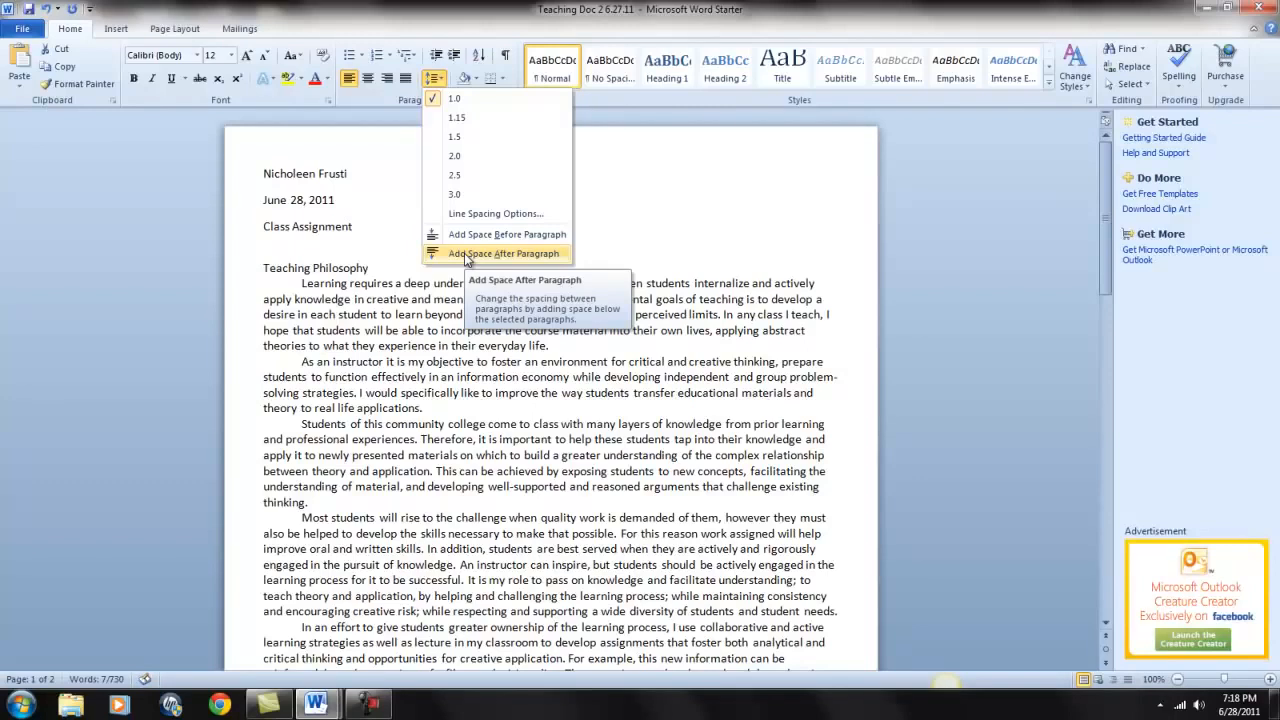
left_click(467, 255)
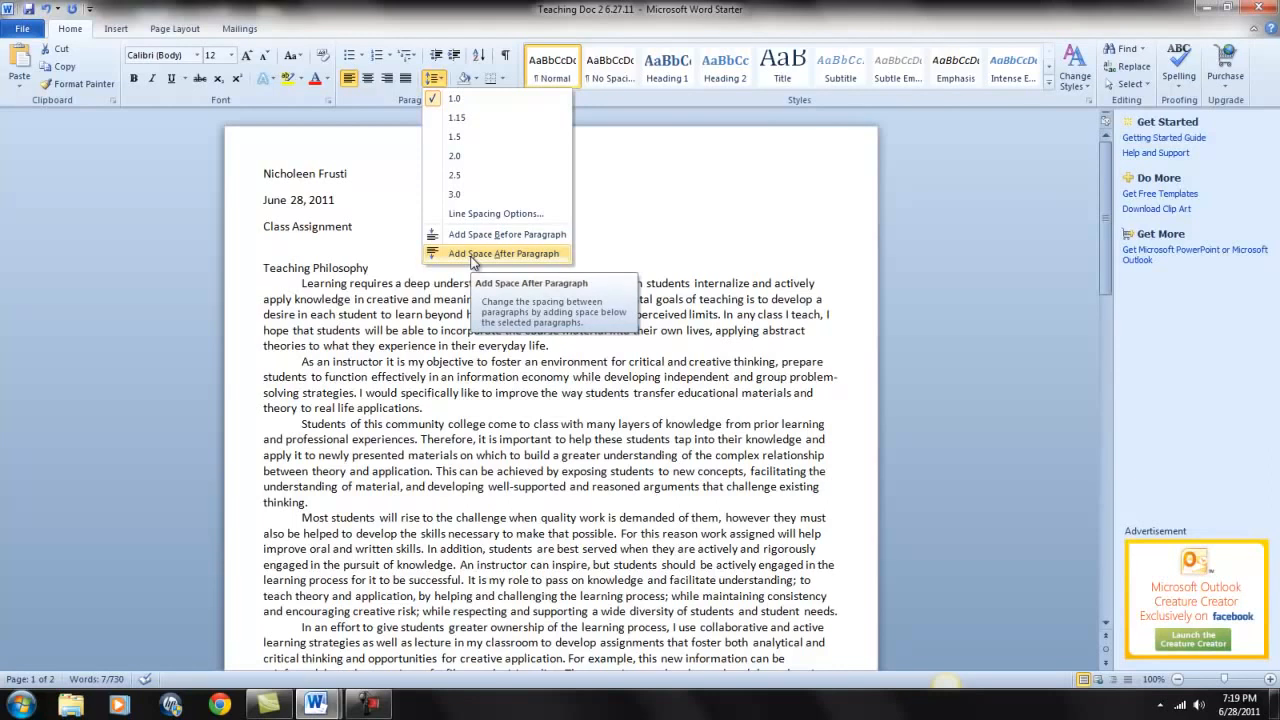
left_click(436, 100)
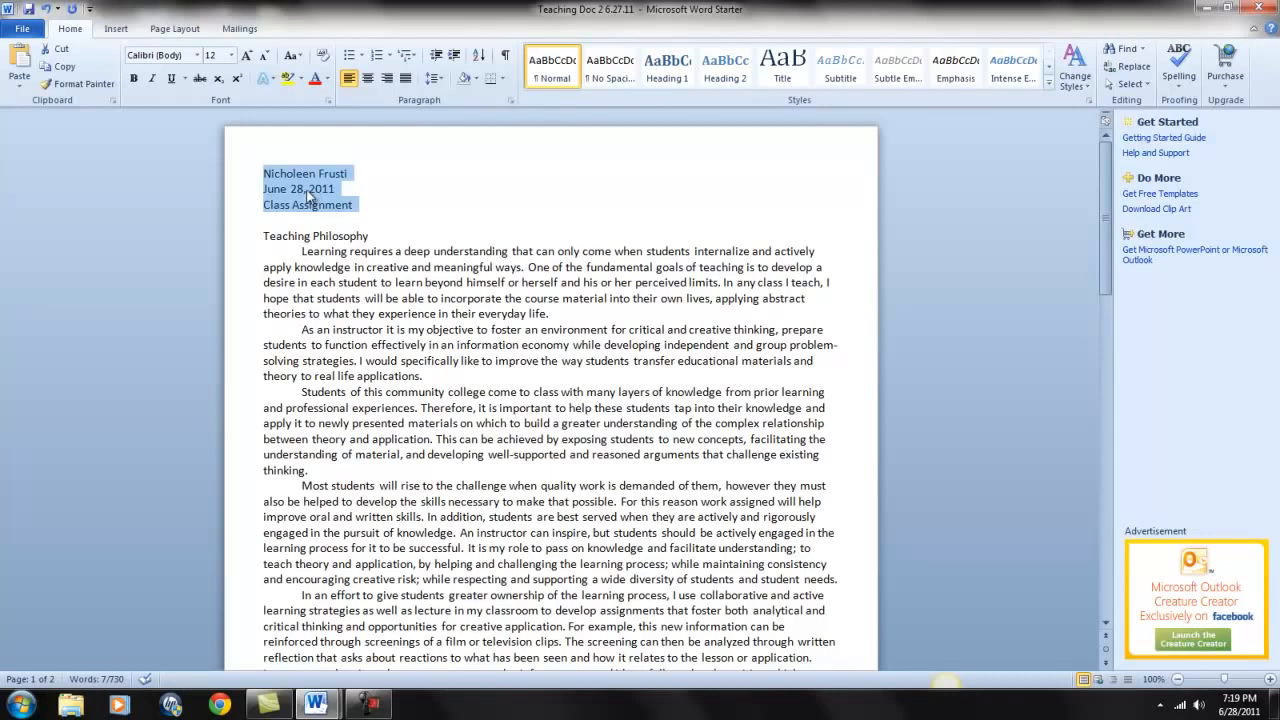
Right-align the name, date and Class Assignment lines, then select the Teaching Philosophy title.
left_click(387, 79)
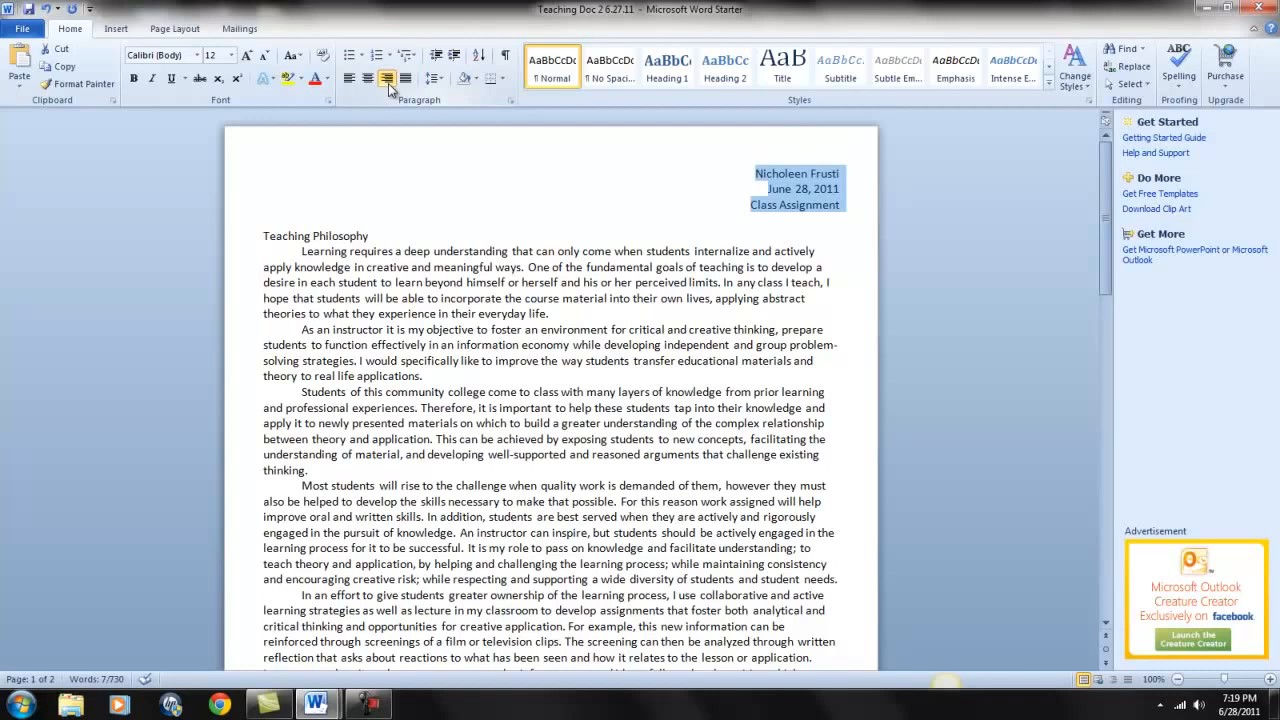
left_click(682, 226)
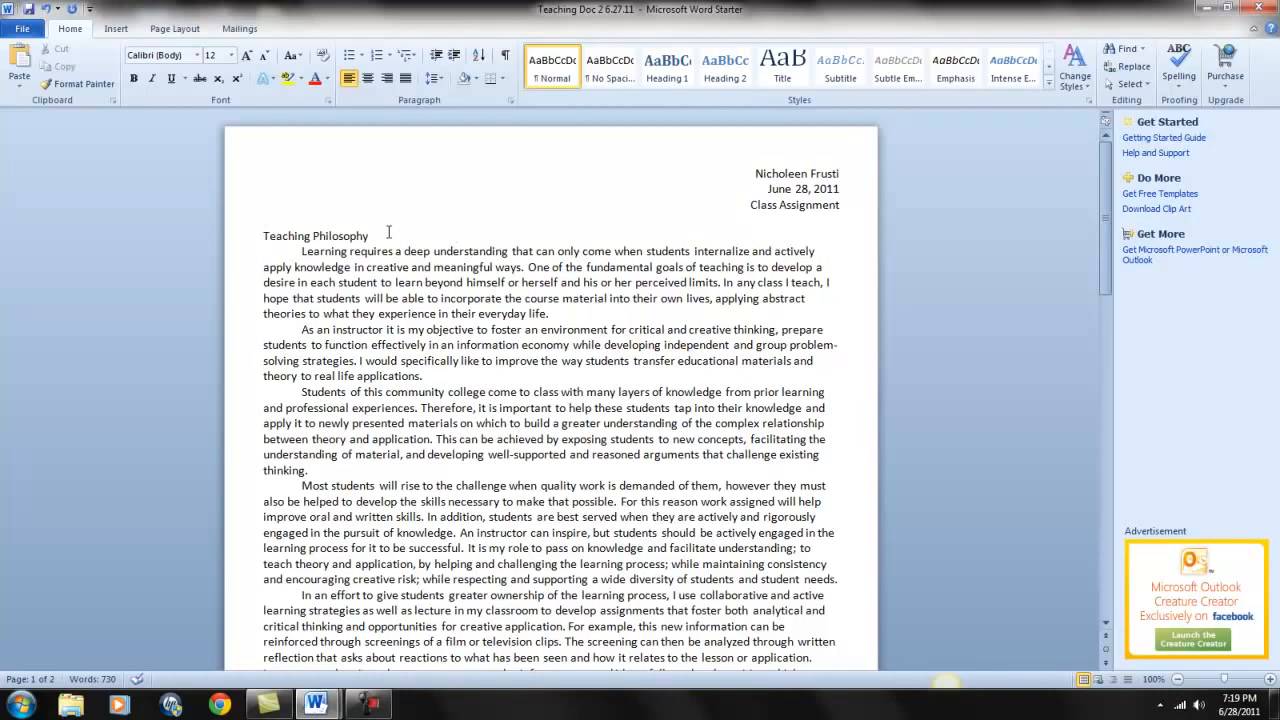
left_click_drag(372, 236, 264, 236)
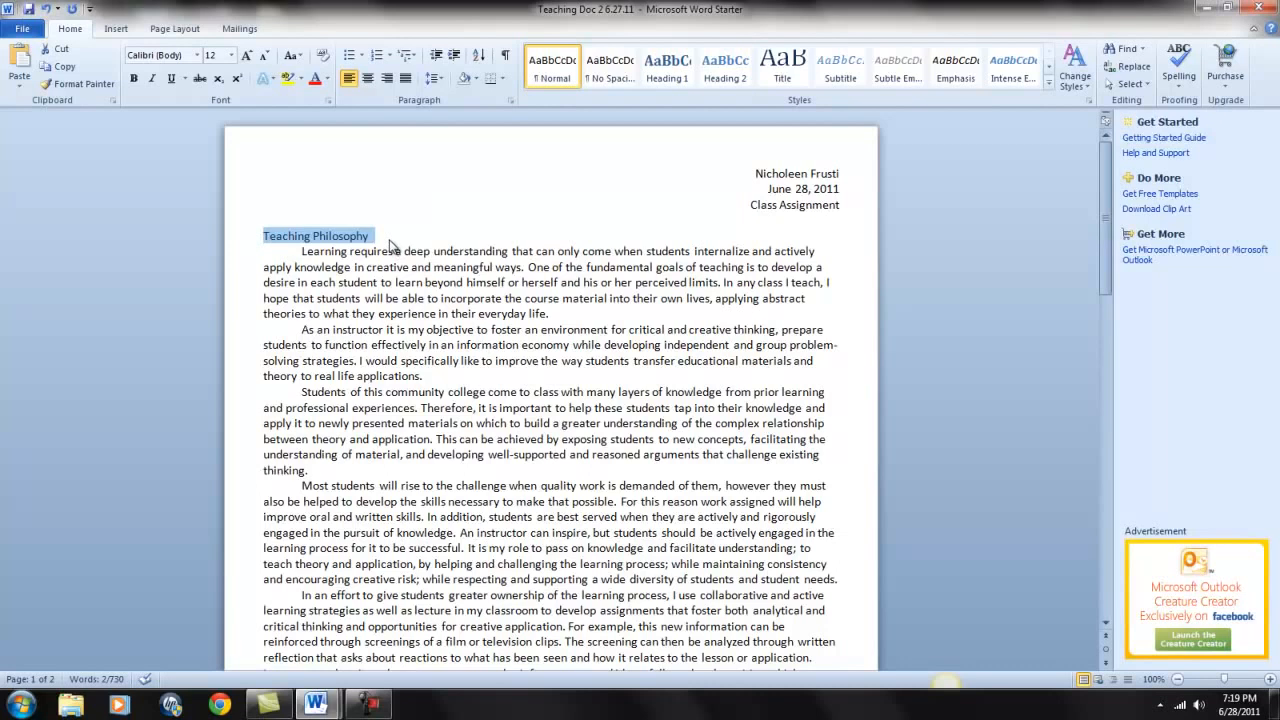
Apply Bold, Underline and Center to the selected Teaching Philosophy heading.
left_click(134, 79)
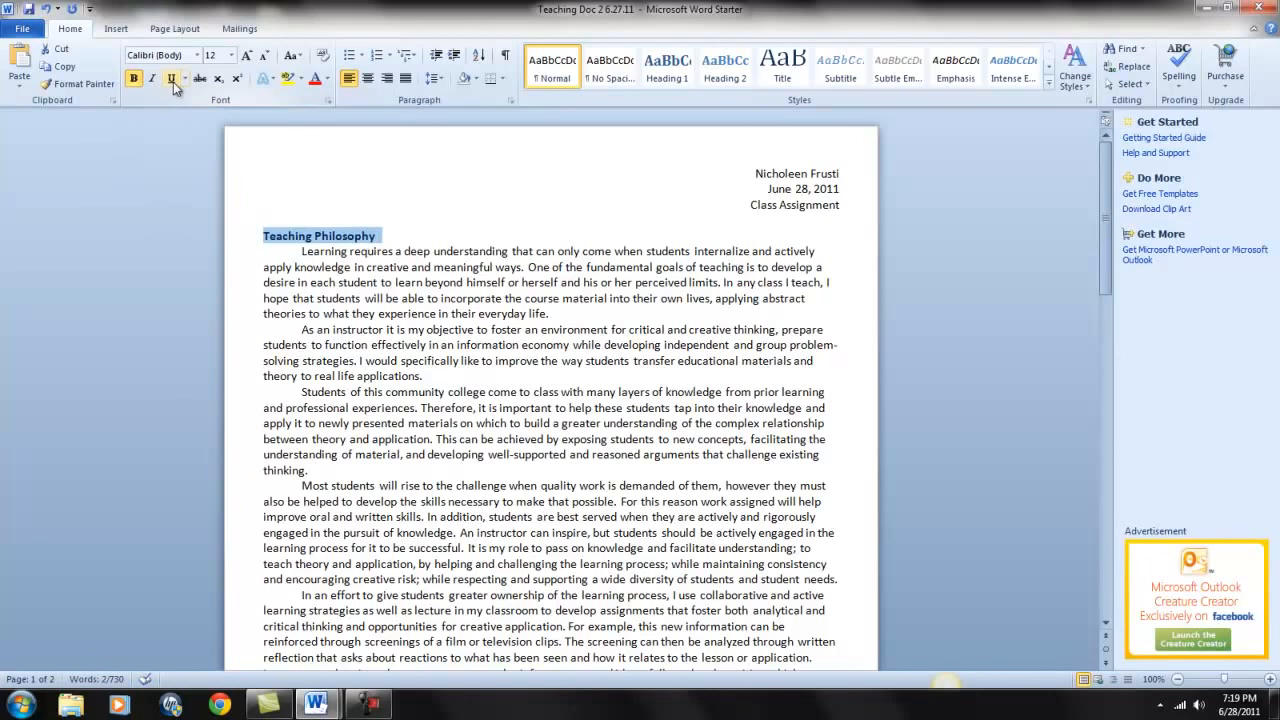
left_click(172, 80)
left_click(368, 80)
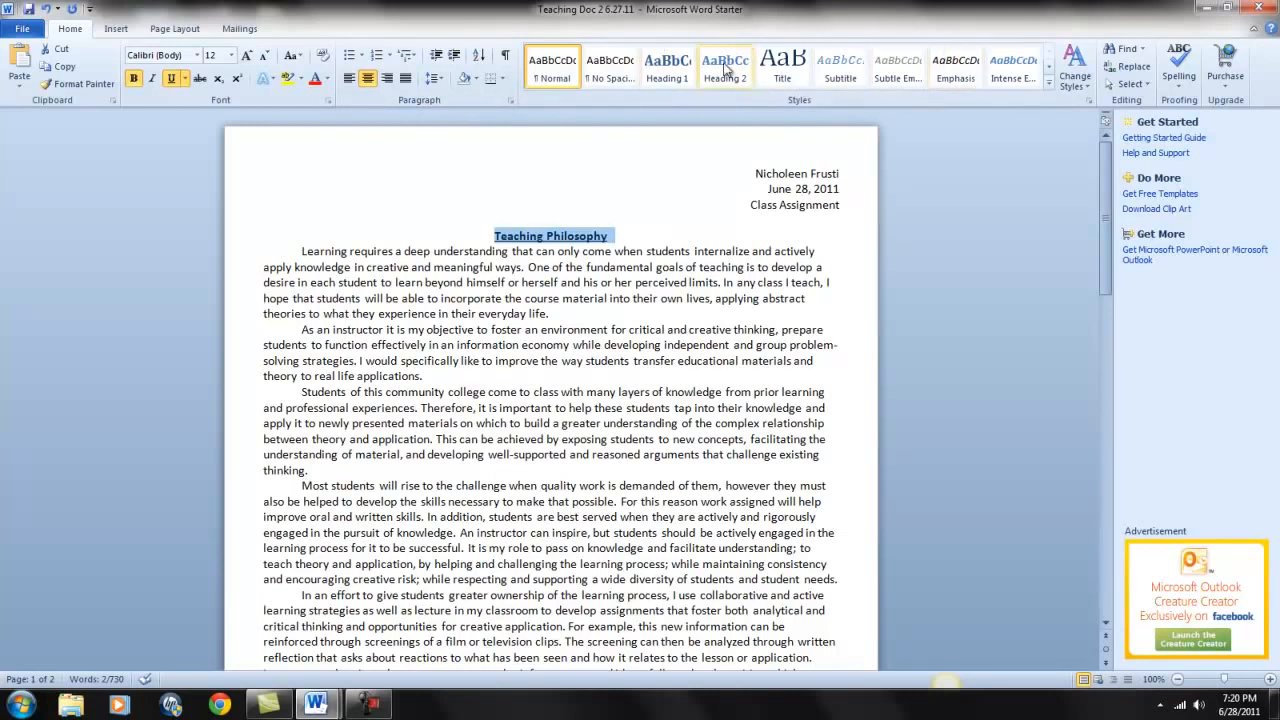
Apply the Title style to the Teaching Philosophy heading and center it again.
left_click(783, 66)
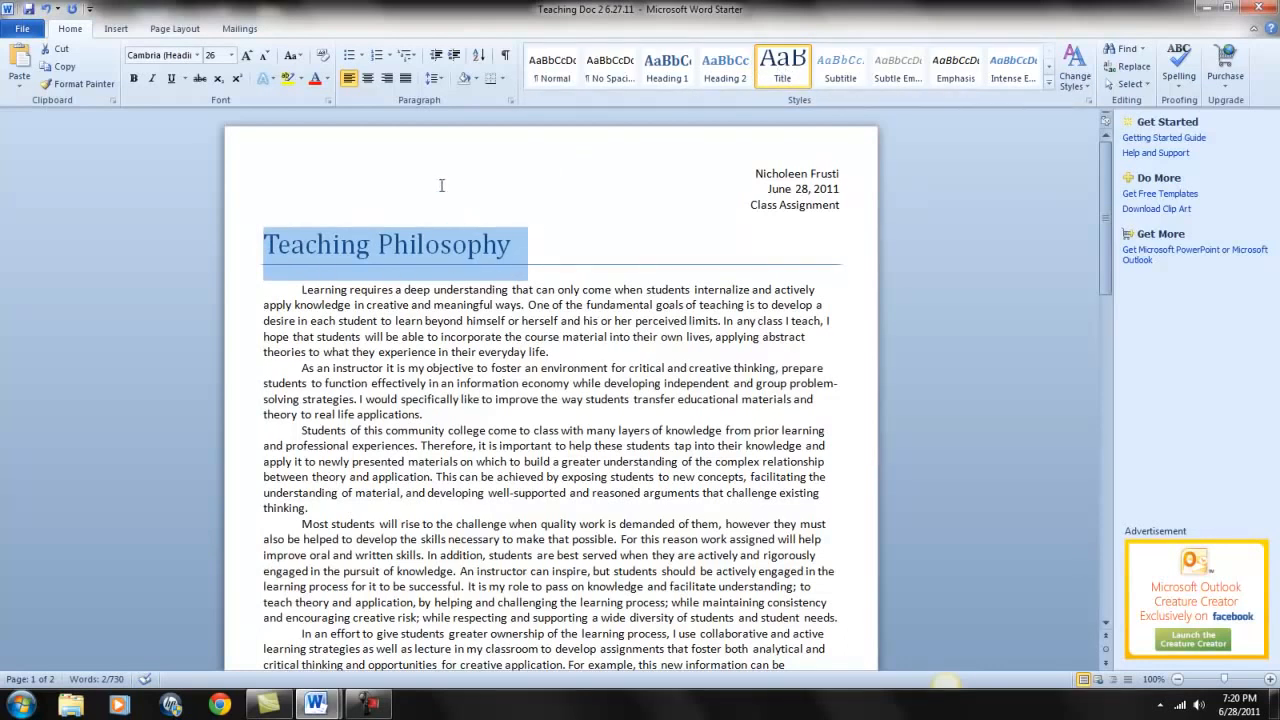
left_click(365, 81)
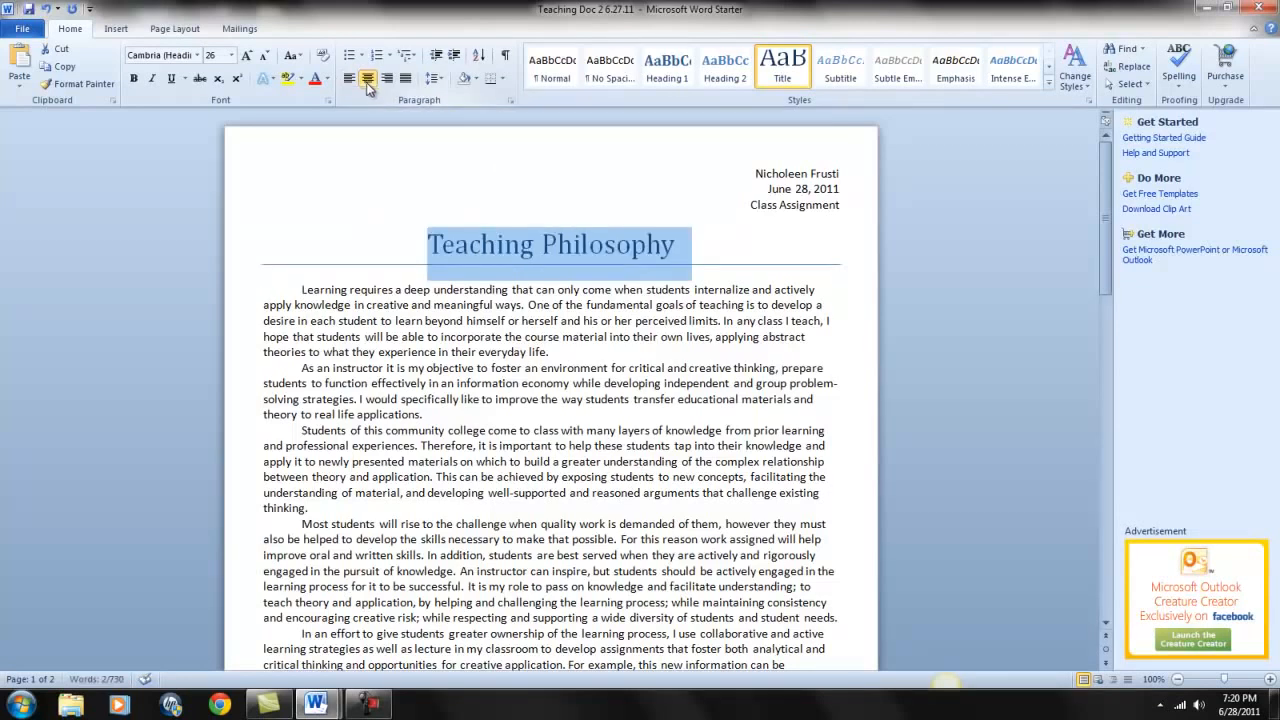
left_click(786, 270)
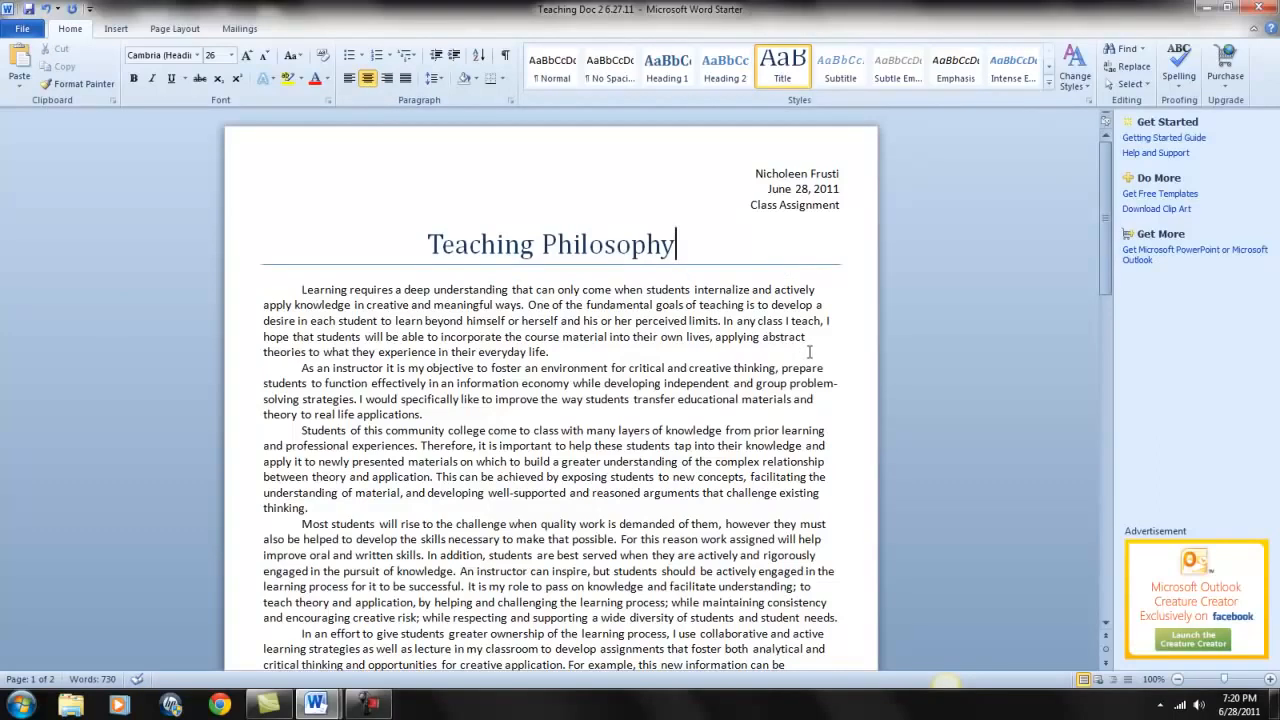
scroll(810, 352, "down", 2)
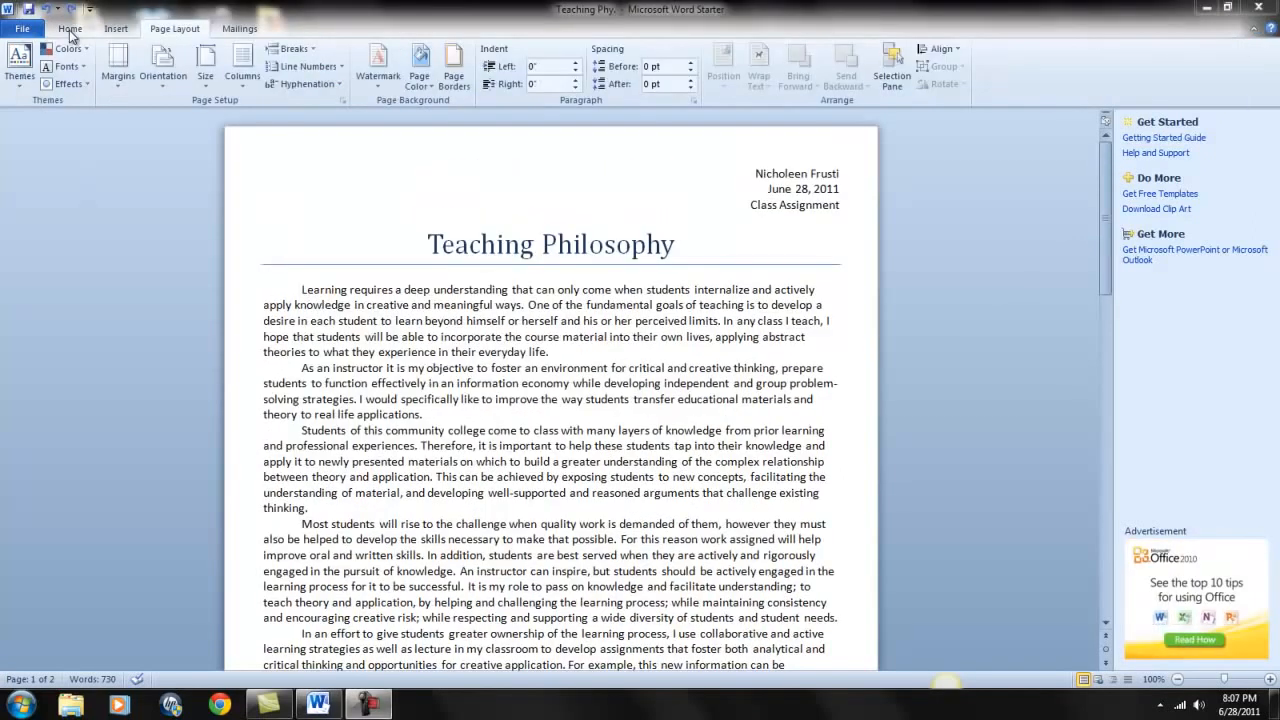
Choose the Normal margin preset so every page margin is 1 inch.
left_click(70, 30)
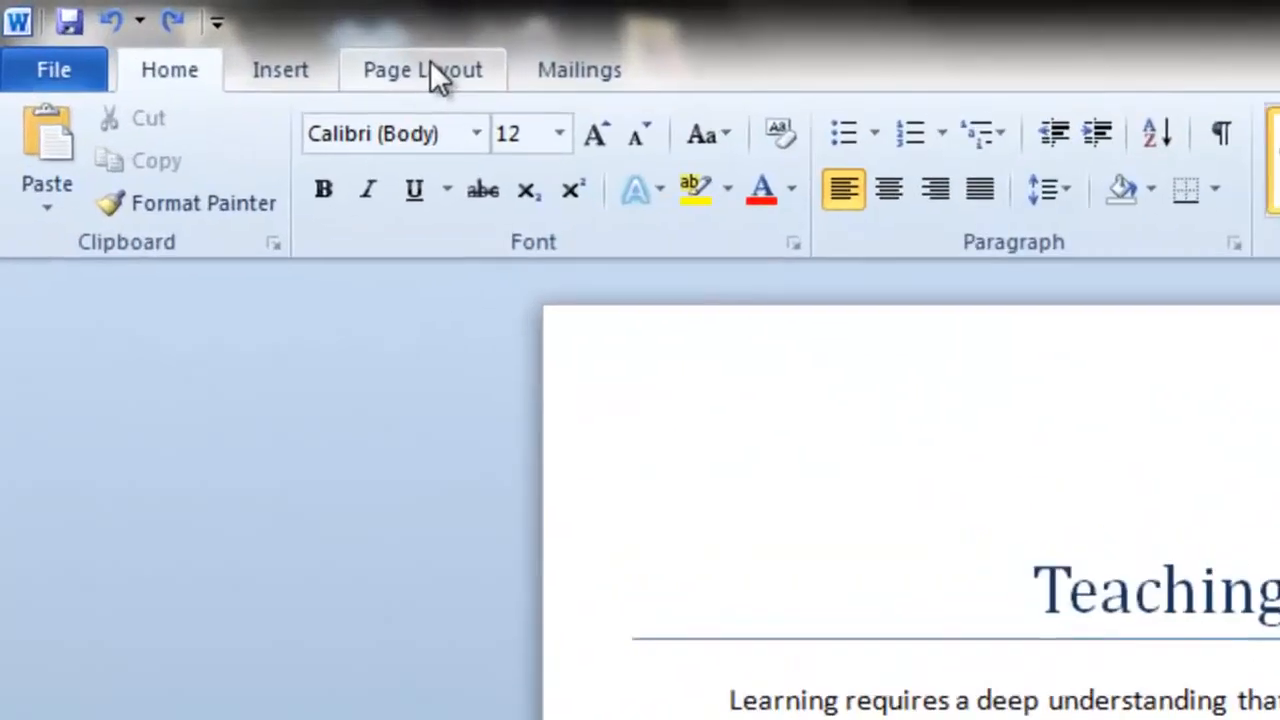
left_click(178, 29)
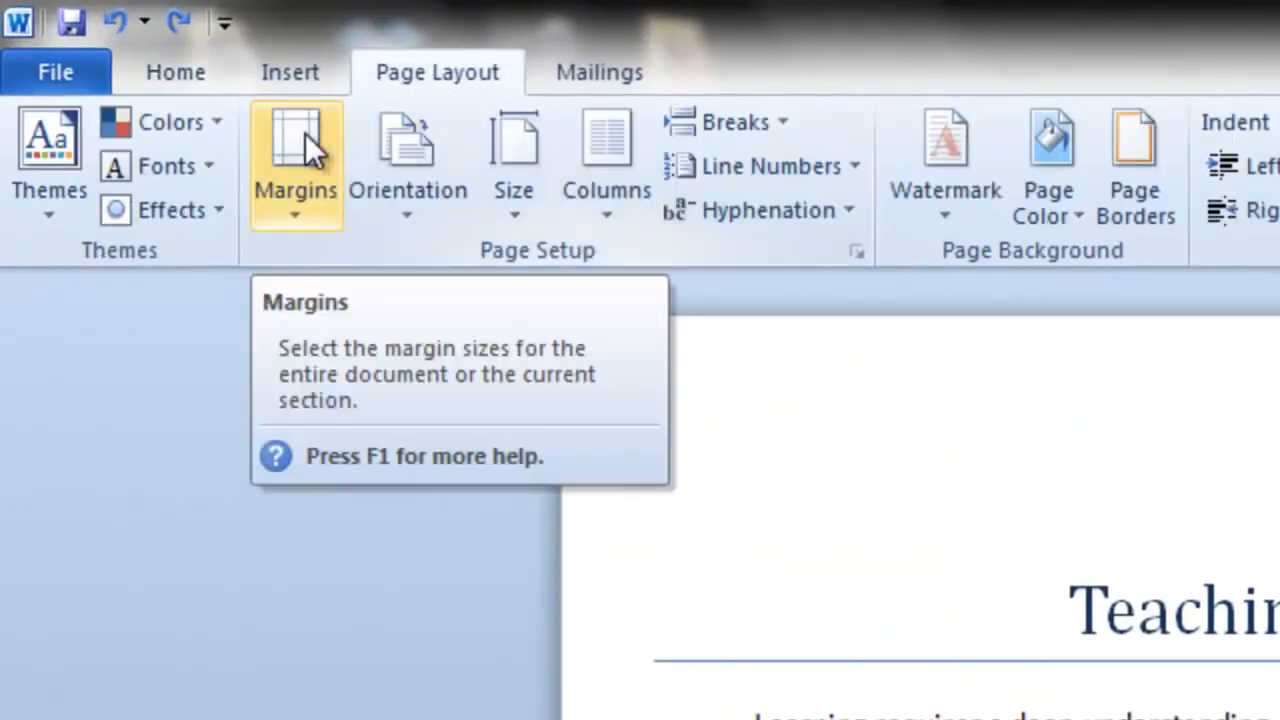
left_click(299, 209)
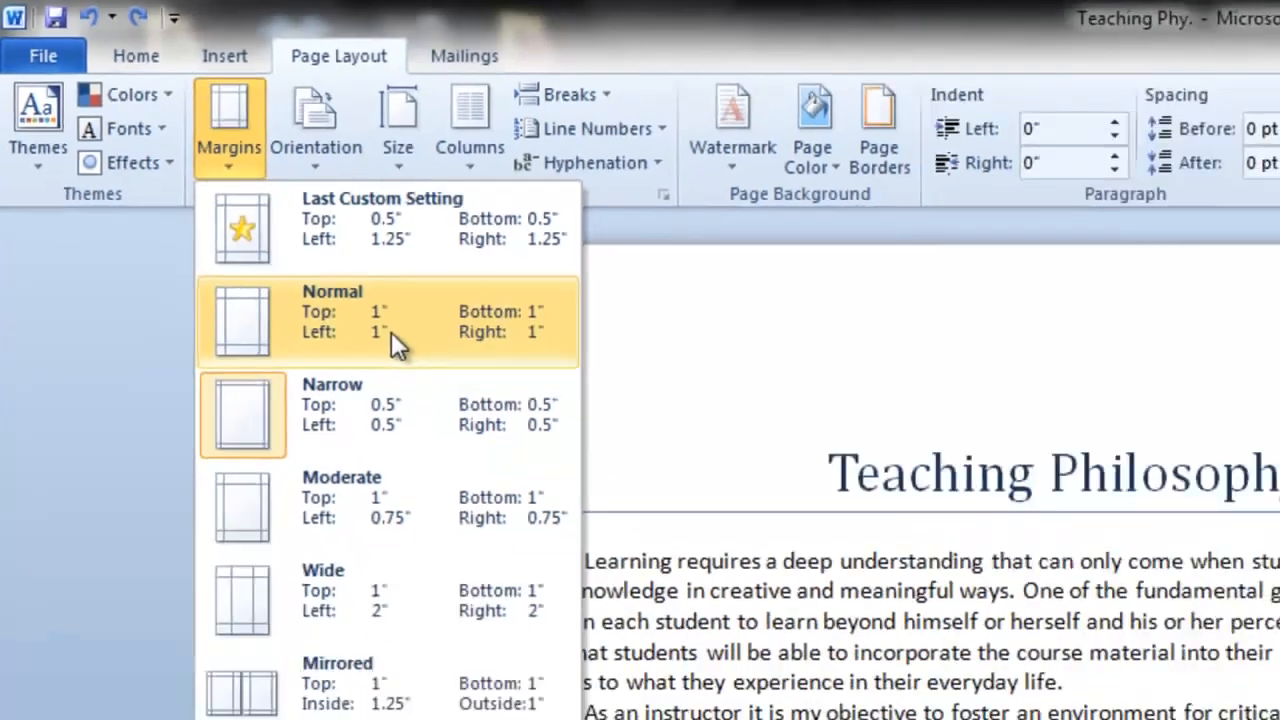
left_click(505, 429)
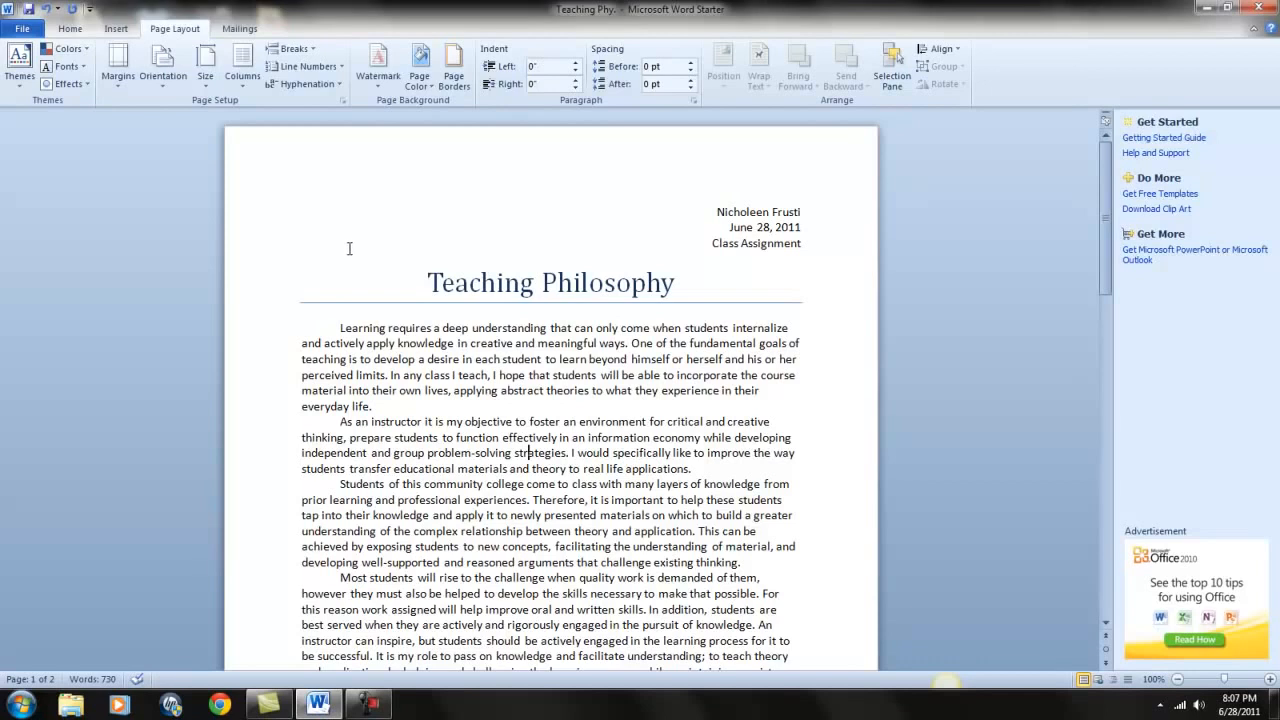
left_click(78, 30)
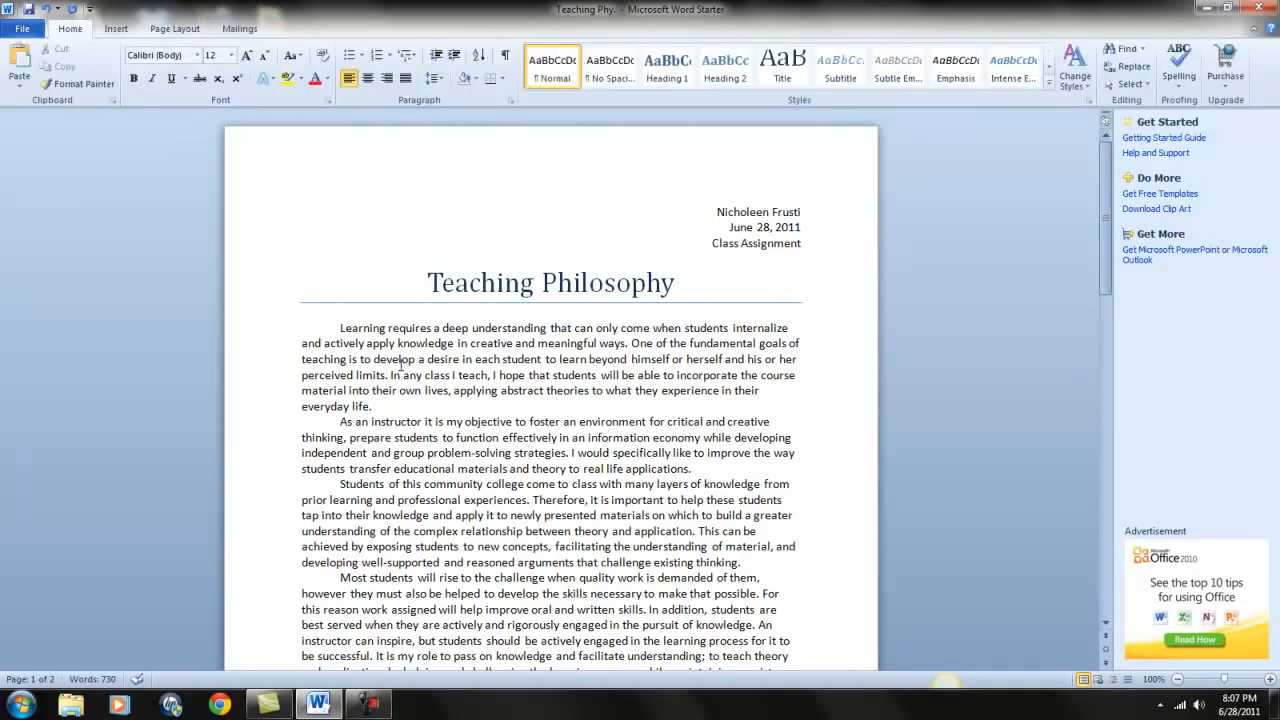
Set 2.0 line spacing on the body paragraphs starting from 'Learning'.
scroll(405, 365, "down", 1)
left_click_drag(337, 289, 694, 457)
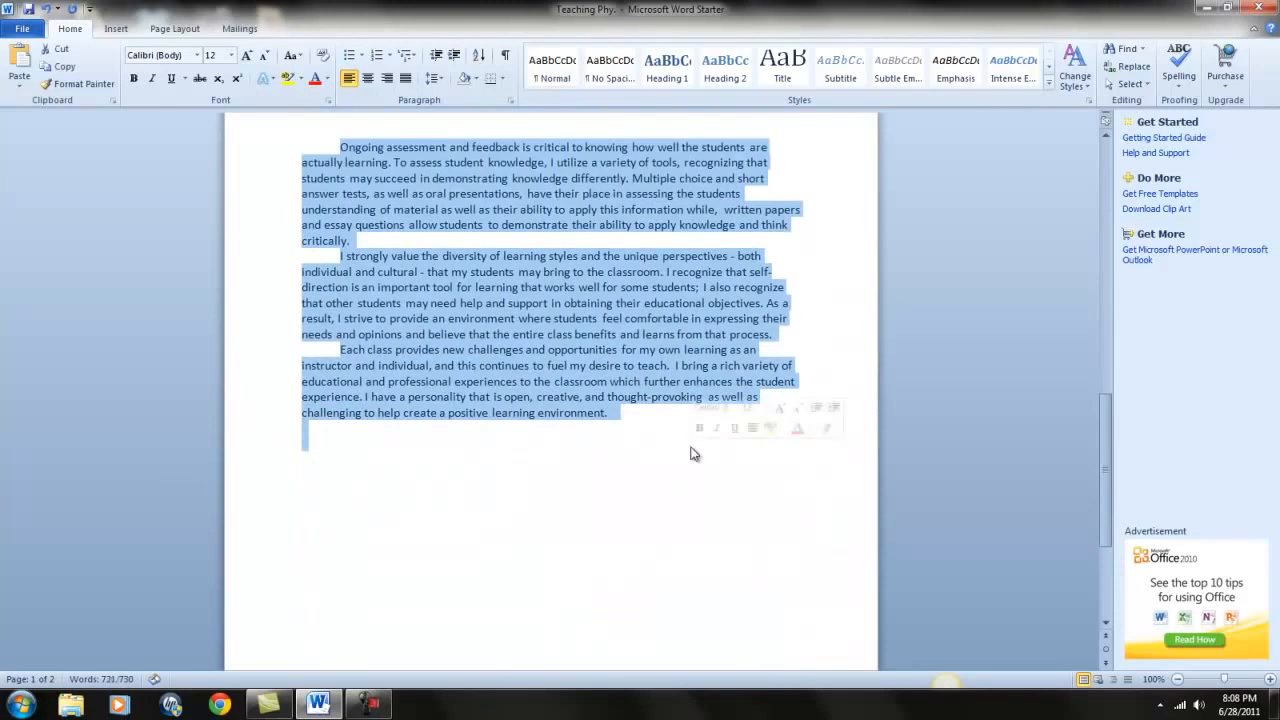
left_click(437, 79)
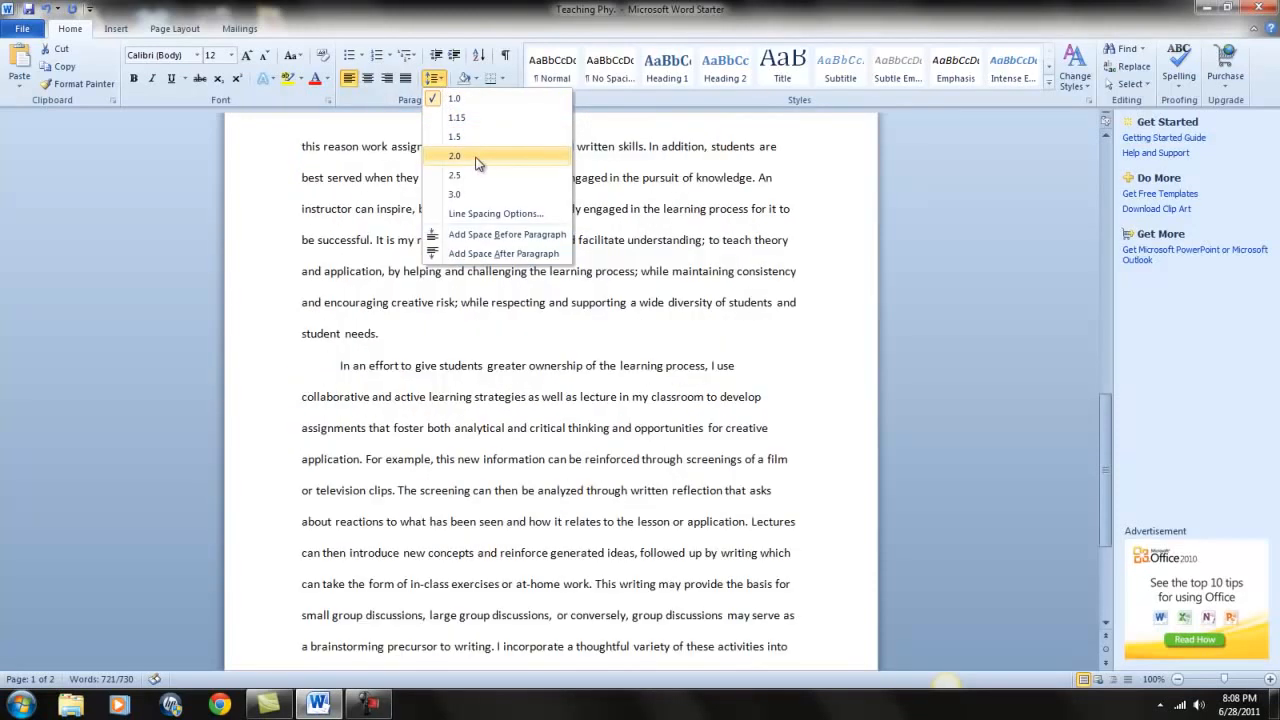
left_click(477, 160)
left_click(612, 352)
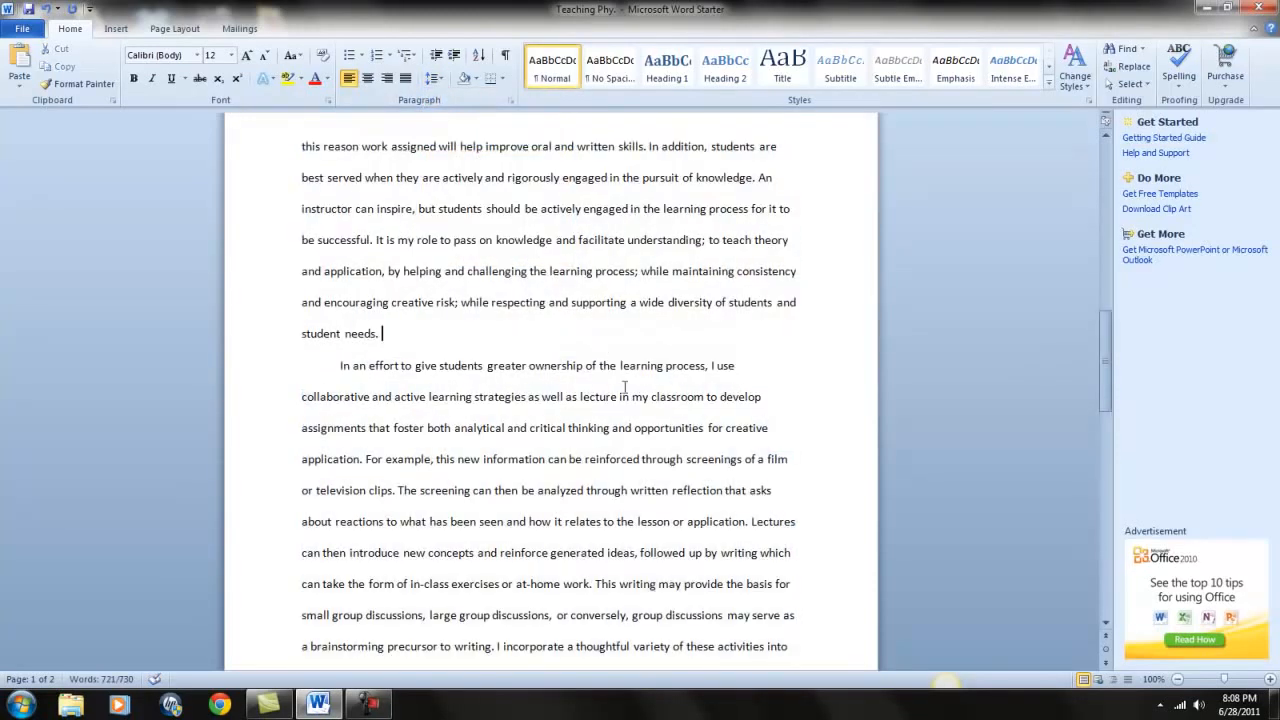
scroll(628, 494, "up", 15)
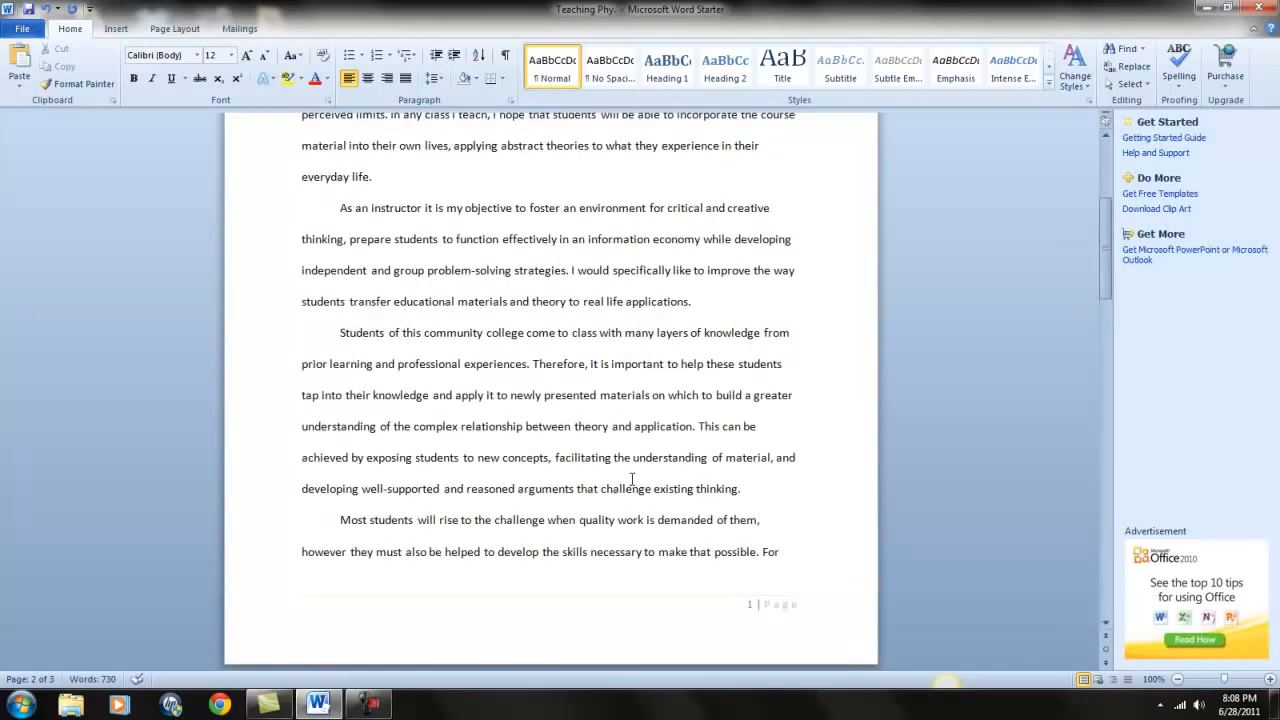
scroll(631, 480, "up", 3)
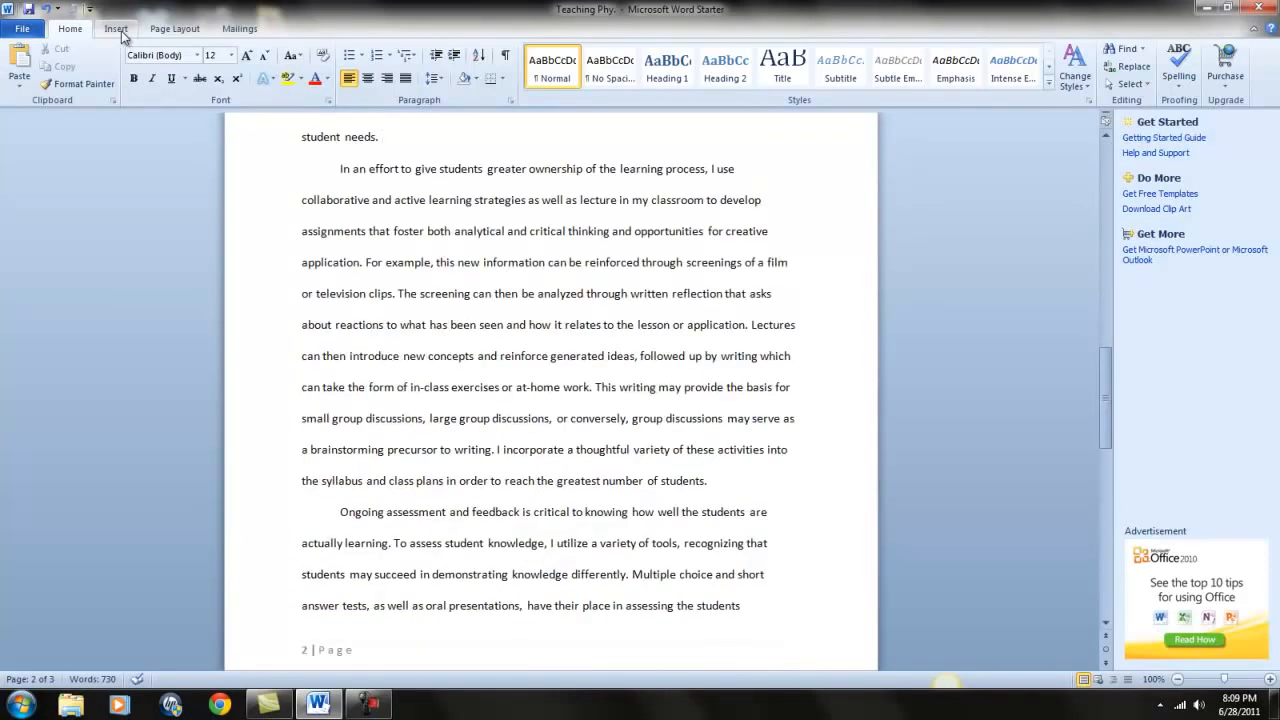
Insert Accent Bar 2 page numbers at the bottom of the page and close the footer.
left_click(116, 29)
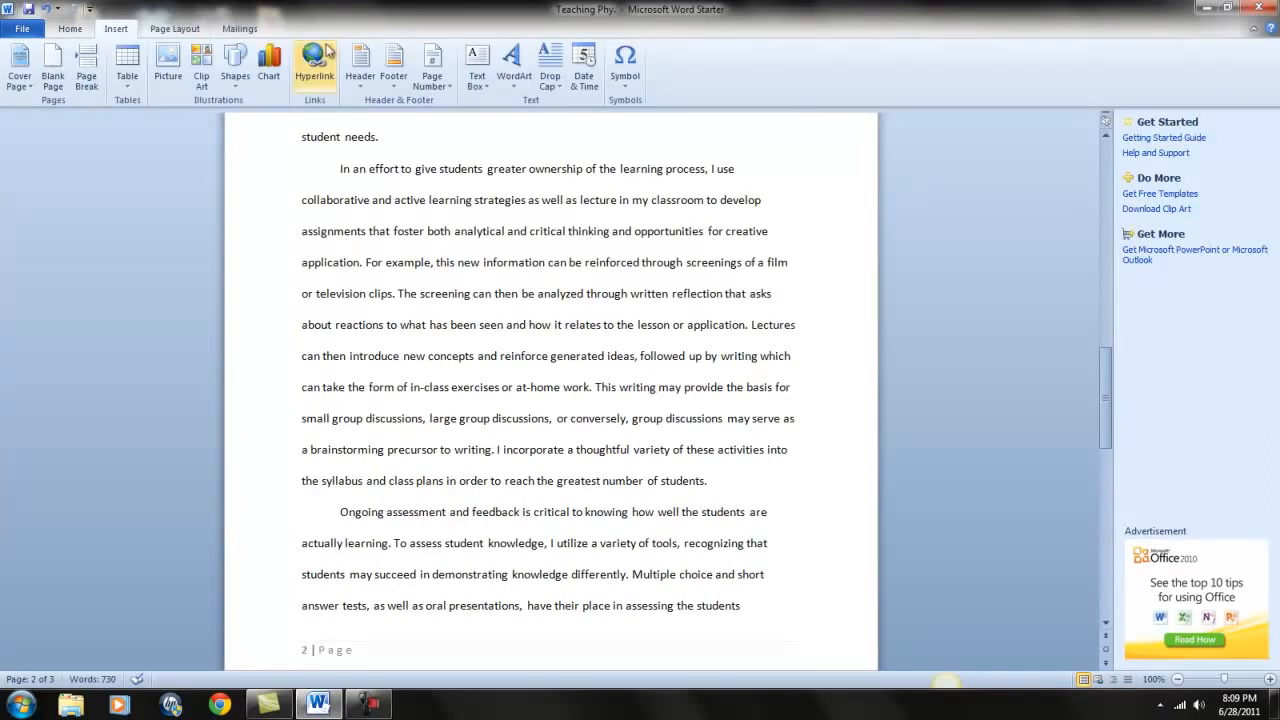
left_click(440, 60)
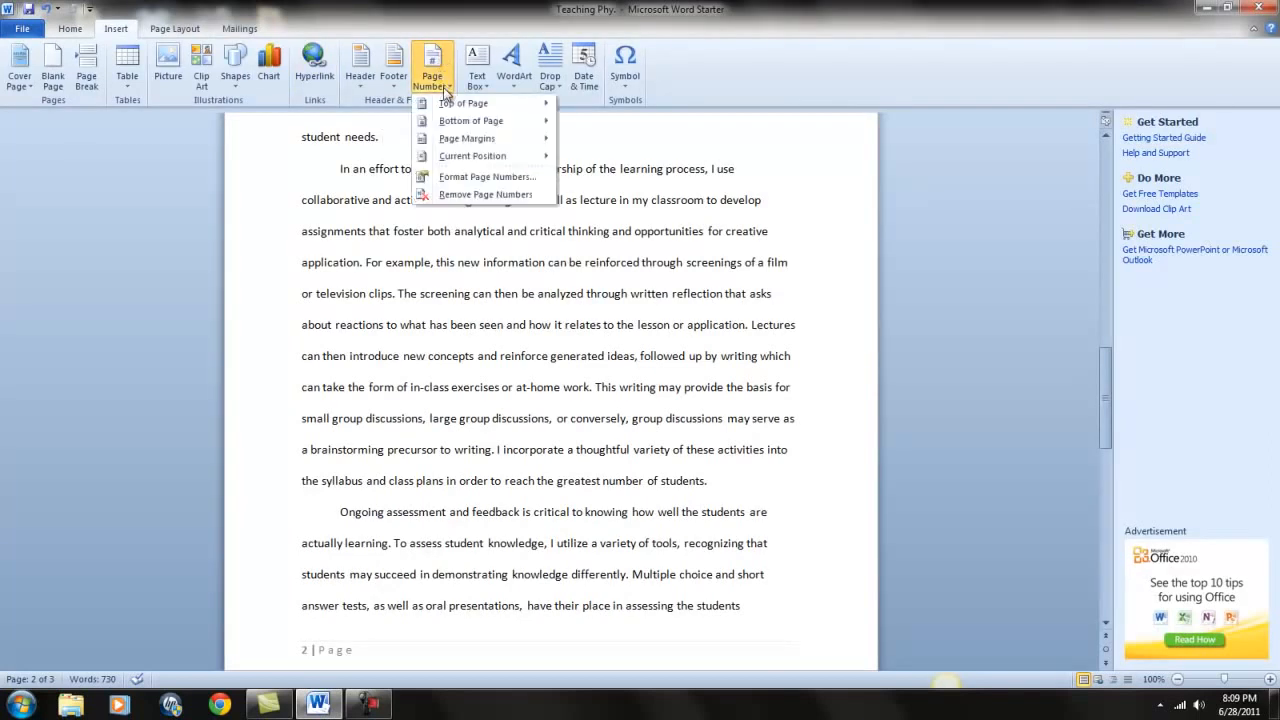
mouse_move(430, 107)
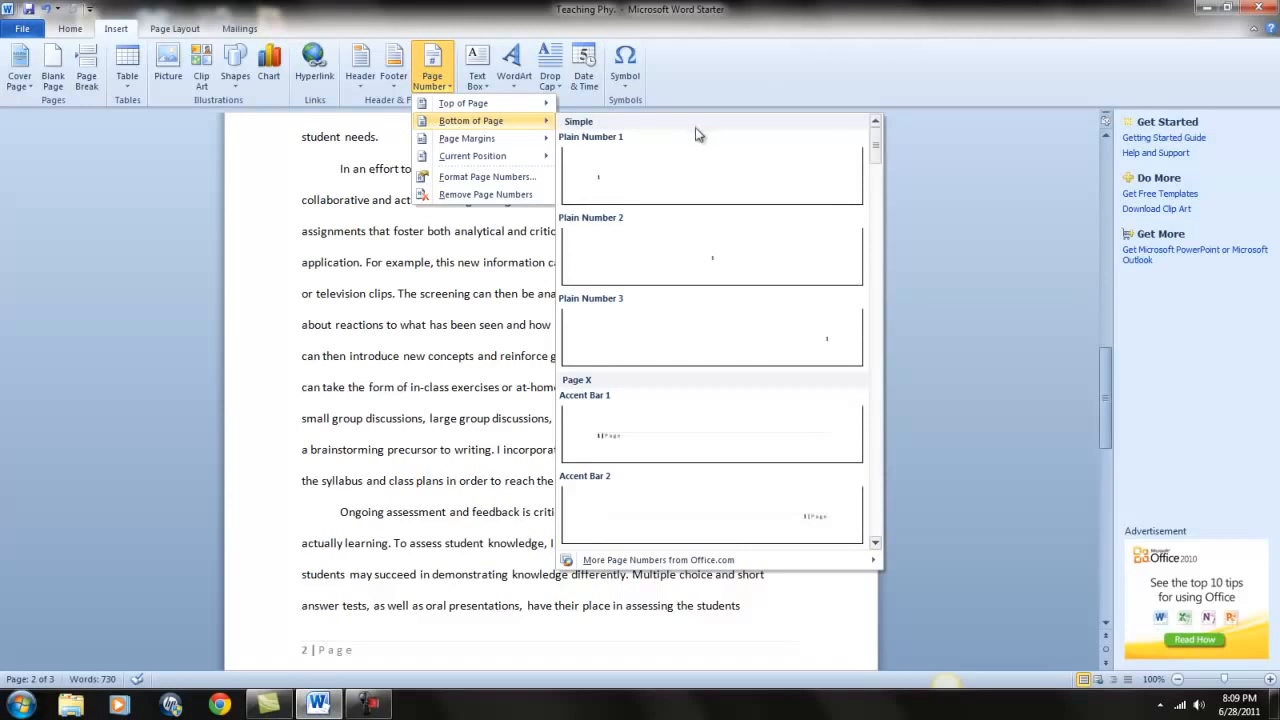
left_click(756, 535)
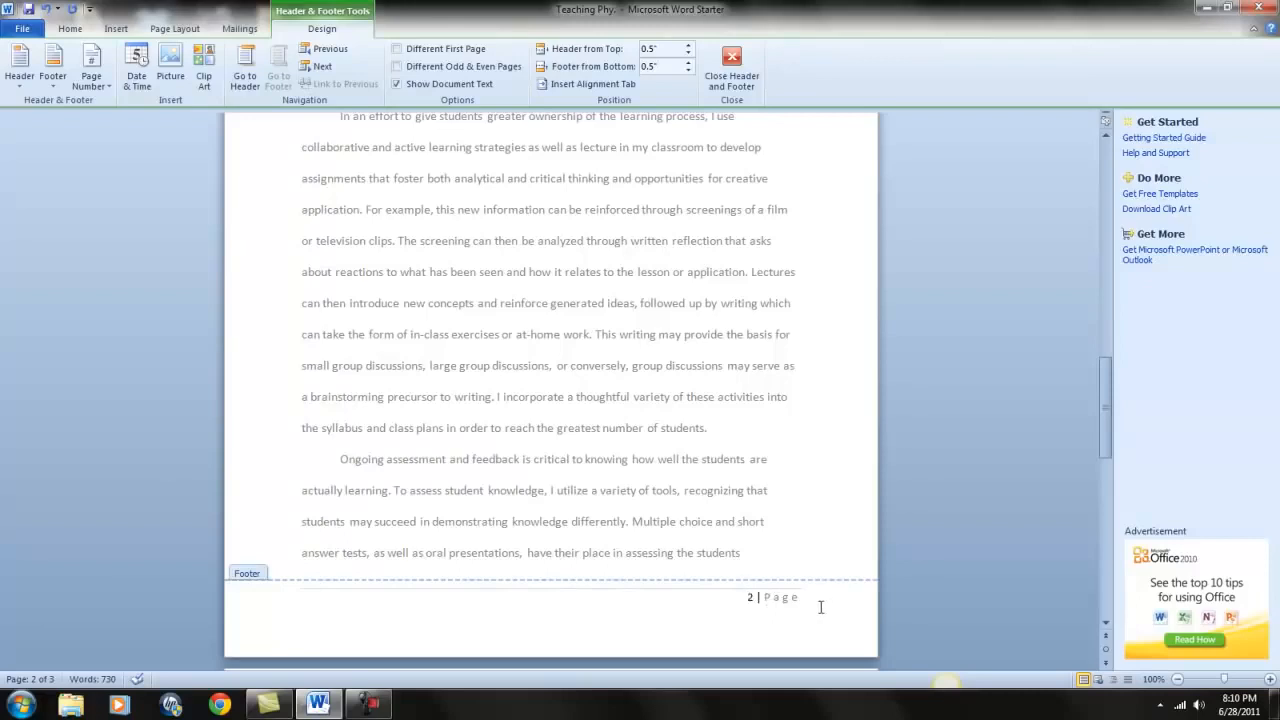
left_click(733, 59)
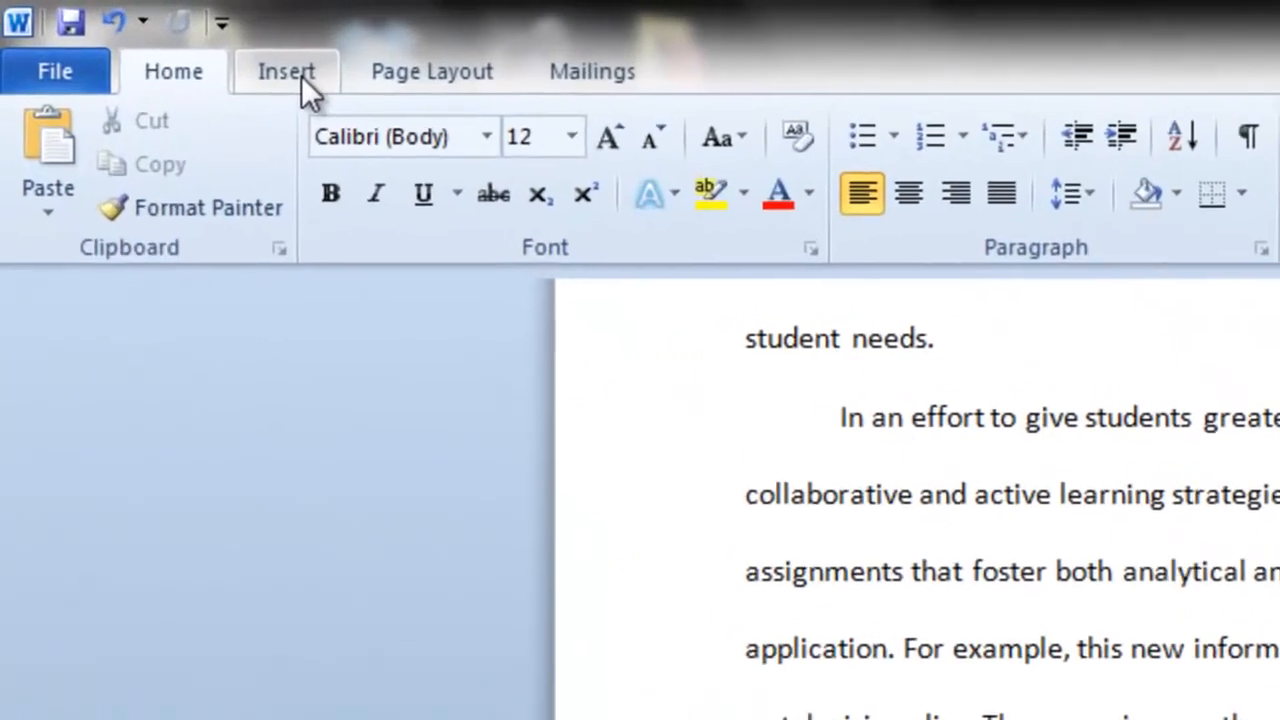
Open the Insert tab's Cover Page gallery and browse built-in designs like Alphabet, Austere and Puzzle.
left_click(116, 30)
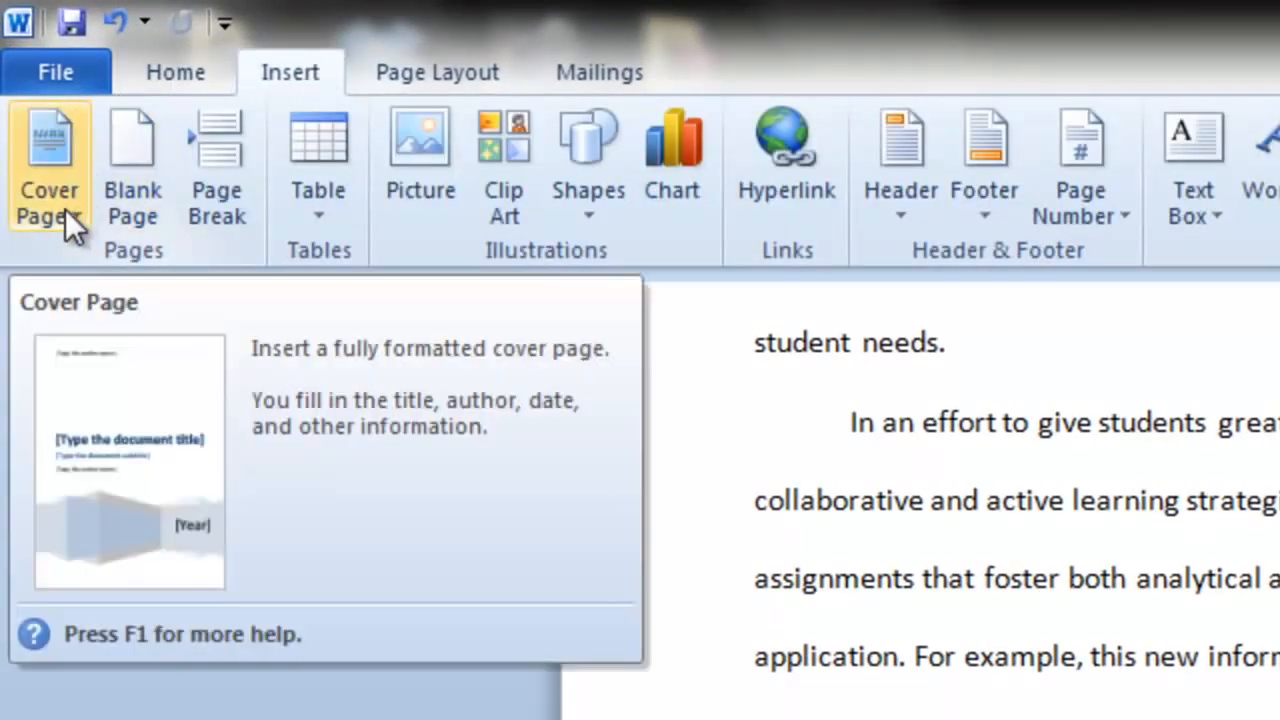
left_click(77, 221)
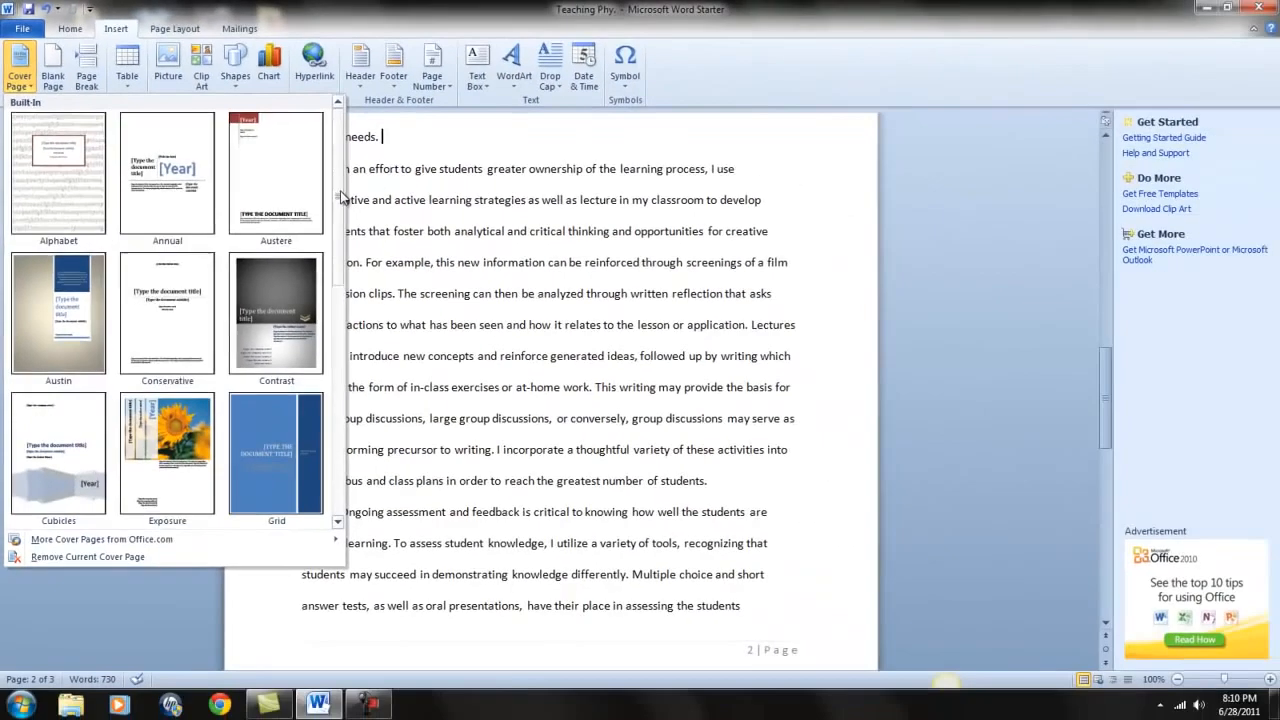
left_click_drag(635, 365, 628, 575)
left_click_drag(341, 316, 345, 372)
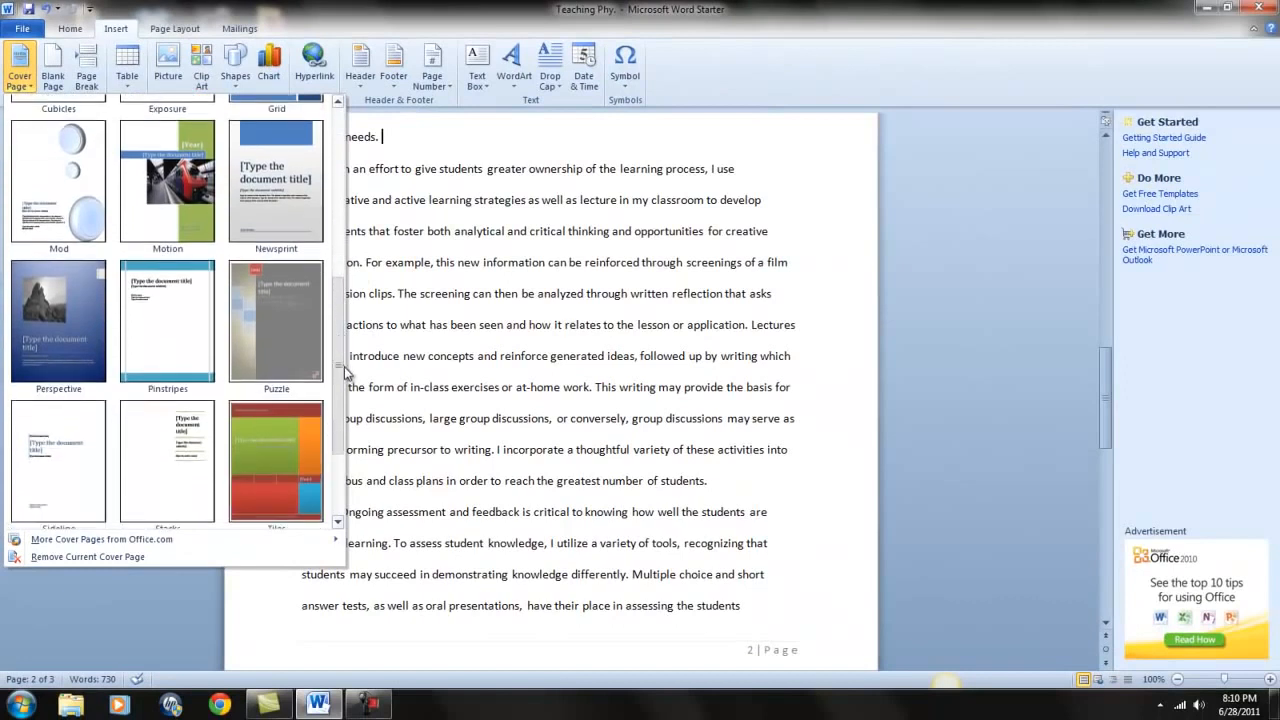